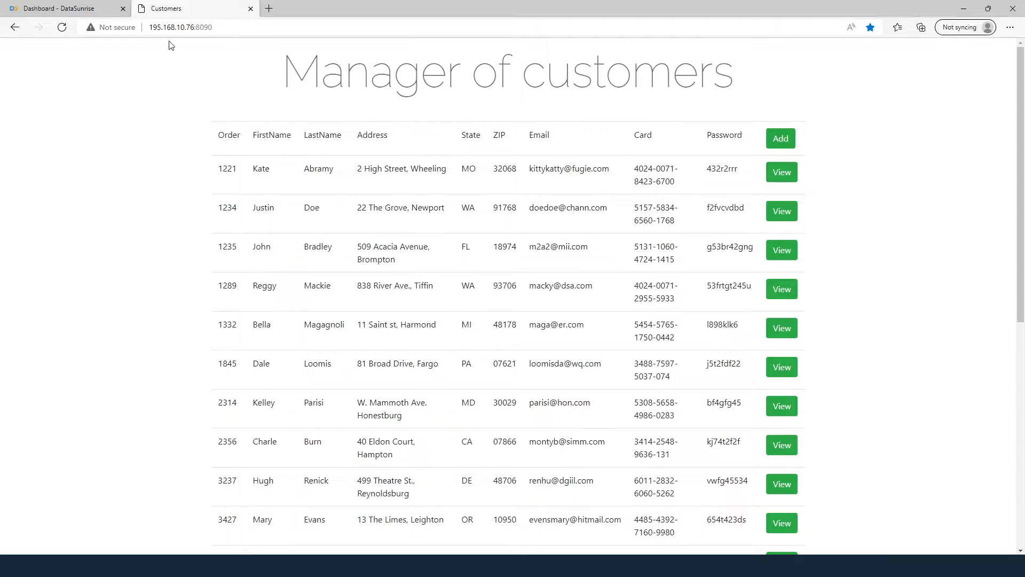
Switch to DataSunrise, open the PostgreSQL database instance's configuration, and examine the proxy and its port under Capture Mode
click(90, 12)
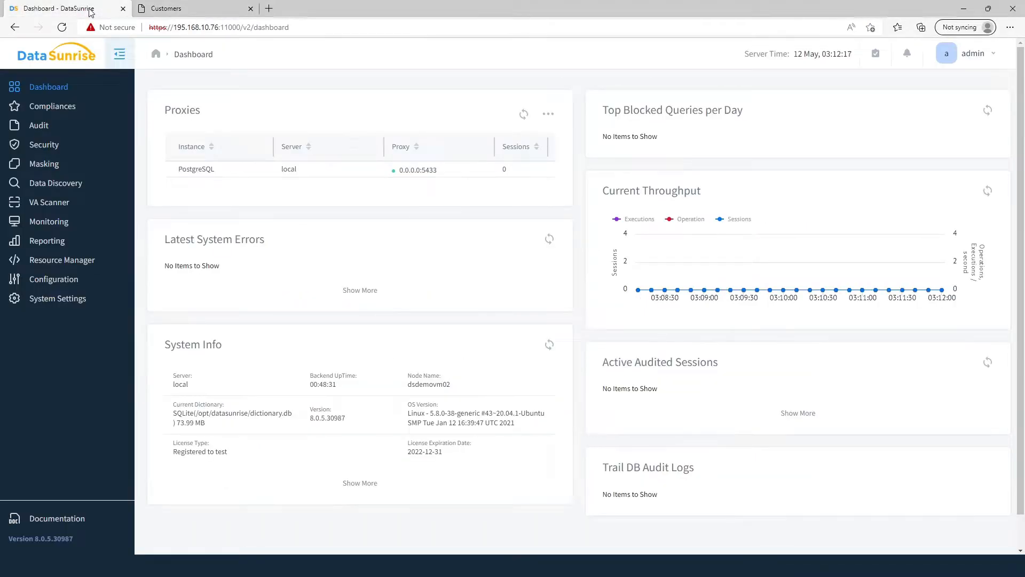
click(79, 284)
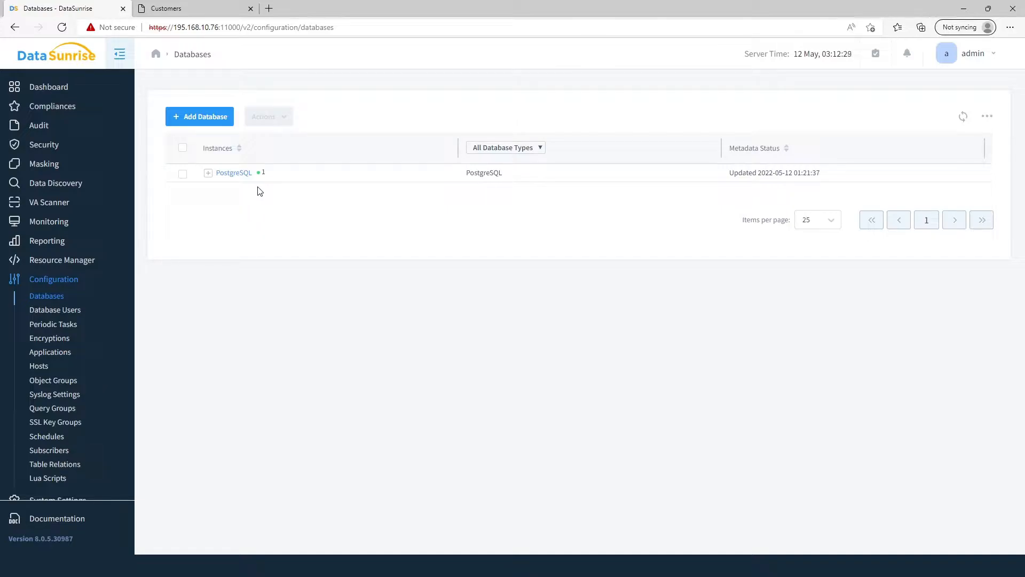
click(232, 174)
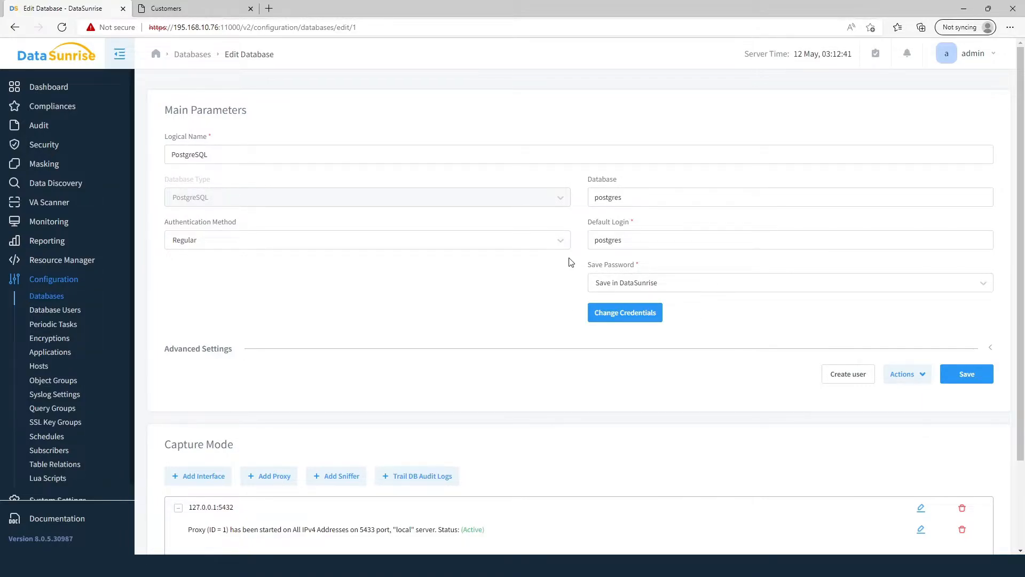
scroll(571, 262, down, 1)
scroll(571, 261, down, 1)
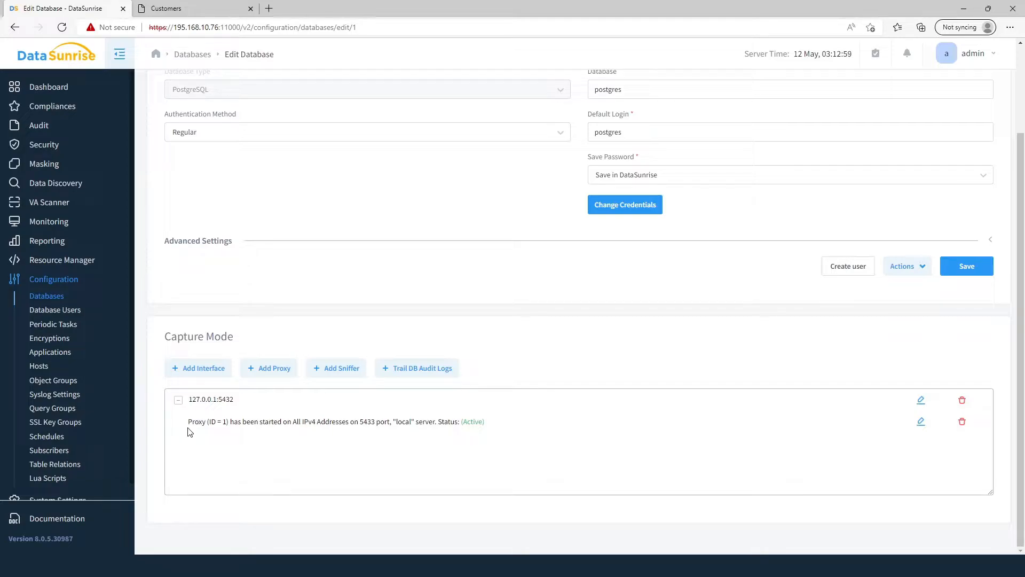
drag(190, 423, 209, 425)
click(361, 422)
double_click(361, 422)
click(388, 453)
Switch to the Customers web application and examine the FirstName and LastName columns of the customer table
click(178, 11)
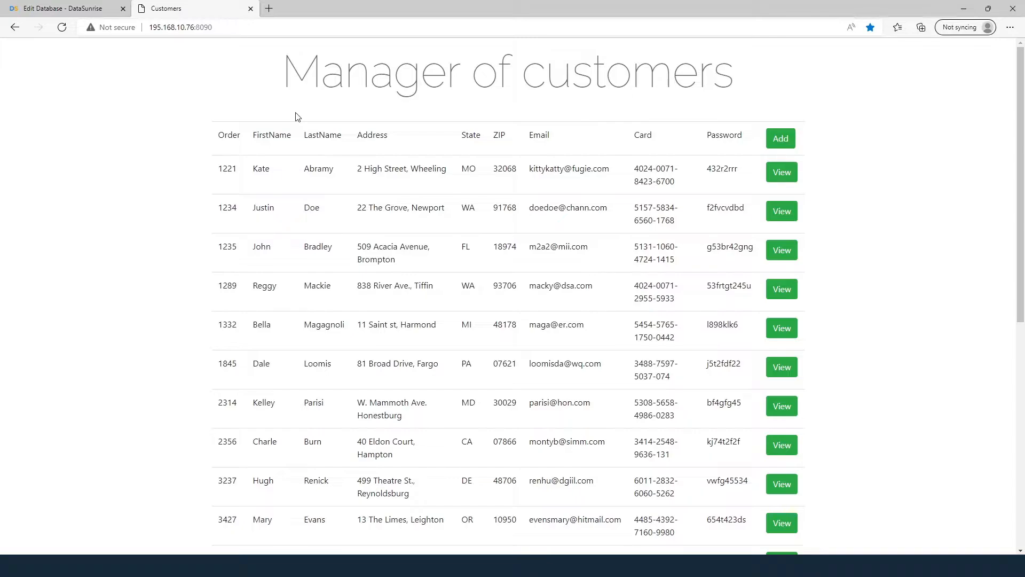
drag(253, 134, 289, 136)
click(305, 137)
double_click(305, 136)
click(306, 115)
Return to DataSunrise and start a new security rule named "Data Modifications"
click(63, 12)
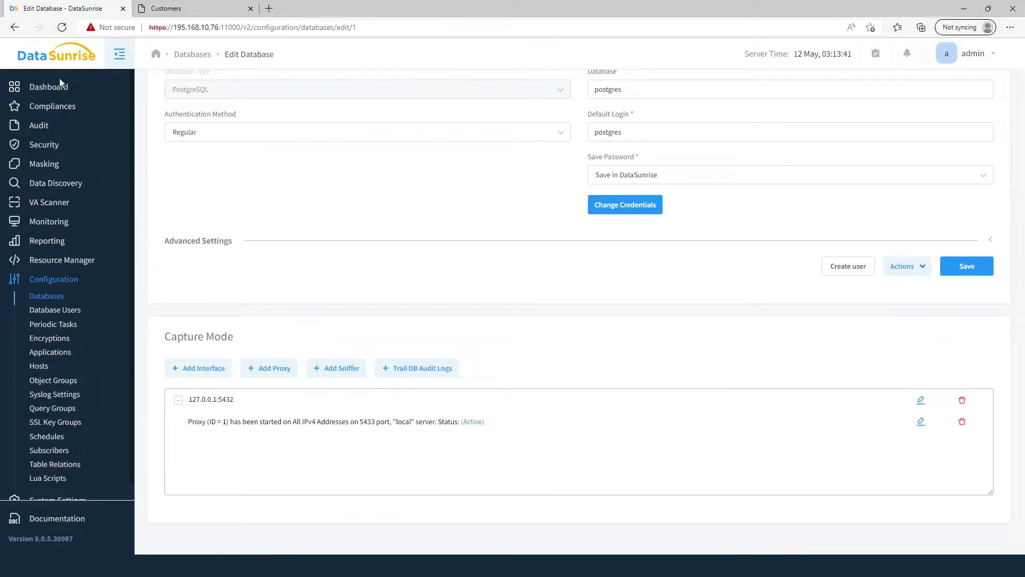
click(58, 145)
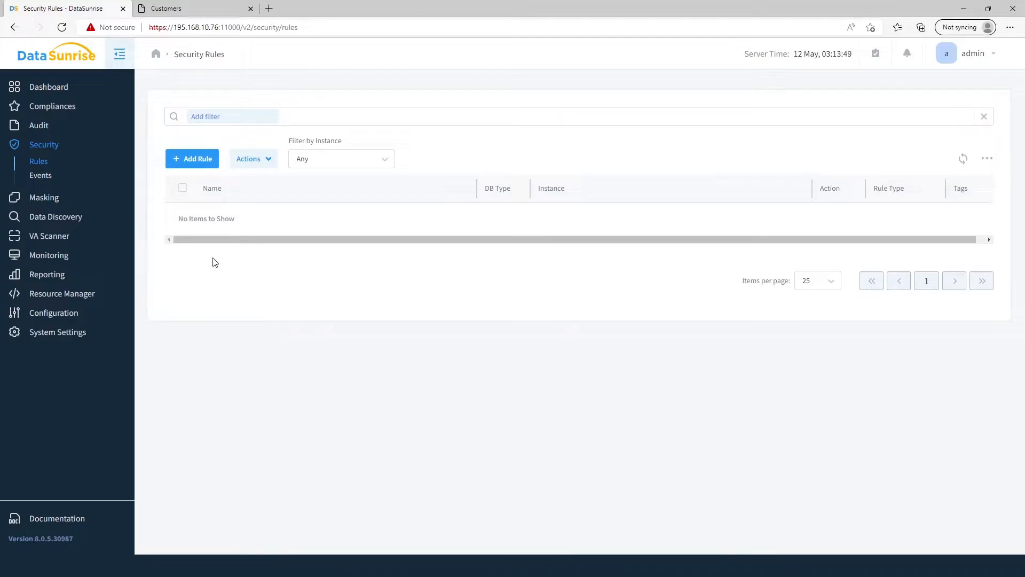
click(184, 159)
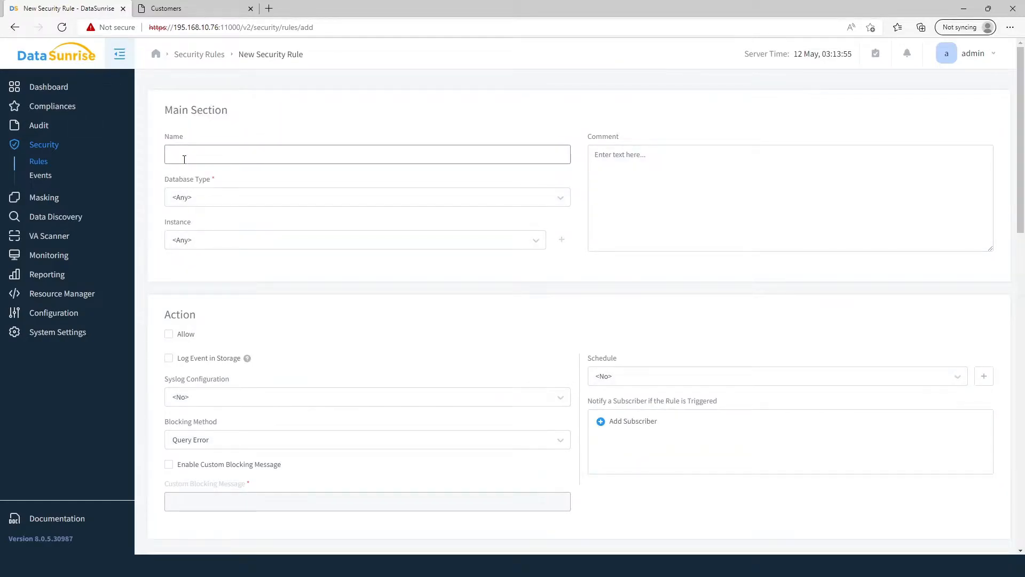
click(184, 159)
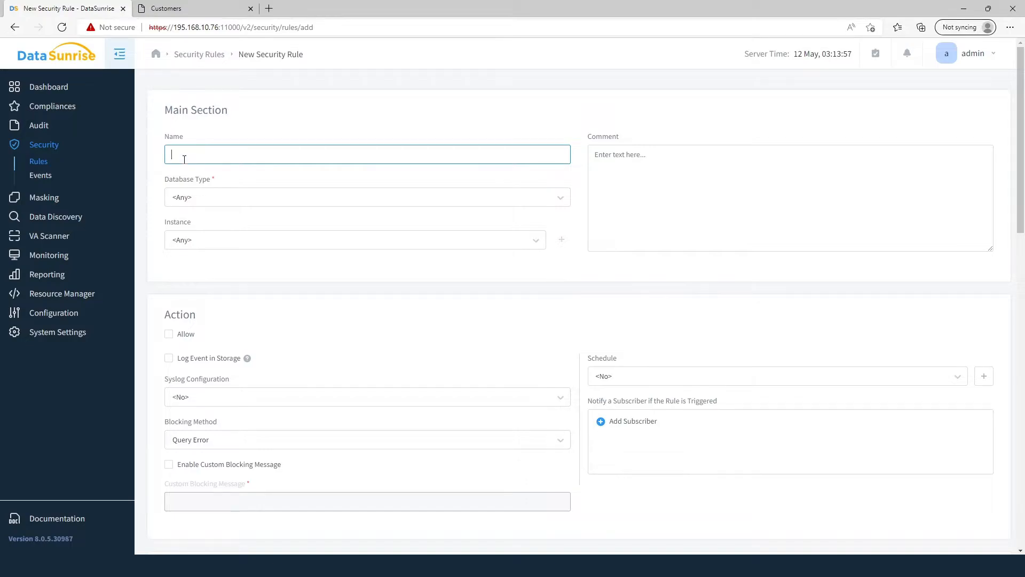
text(Data Modifications)
Set both the rule's database type and its instance to PostgreSQL
click(194, 201)
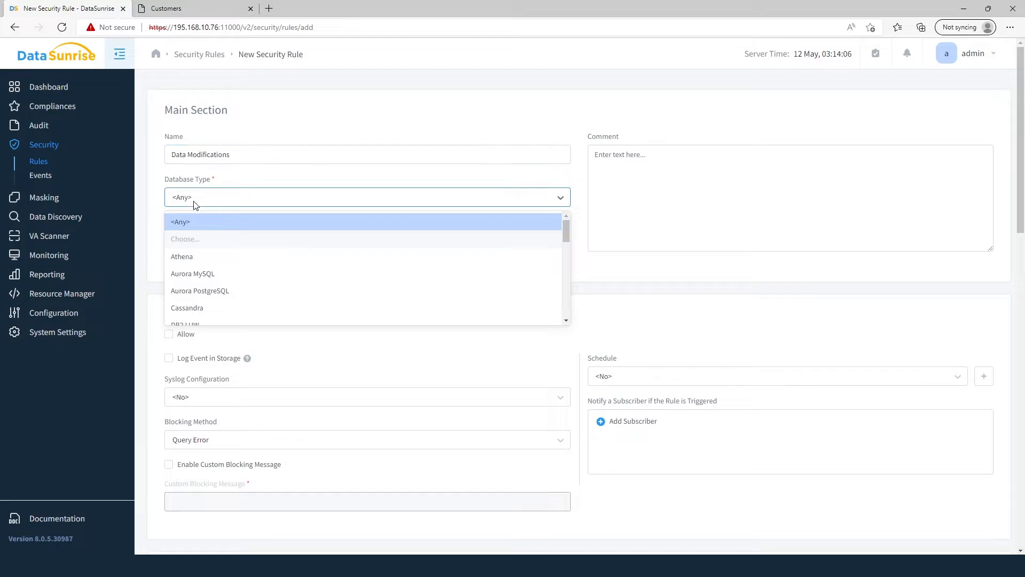
text(post)
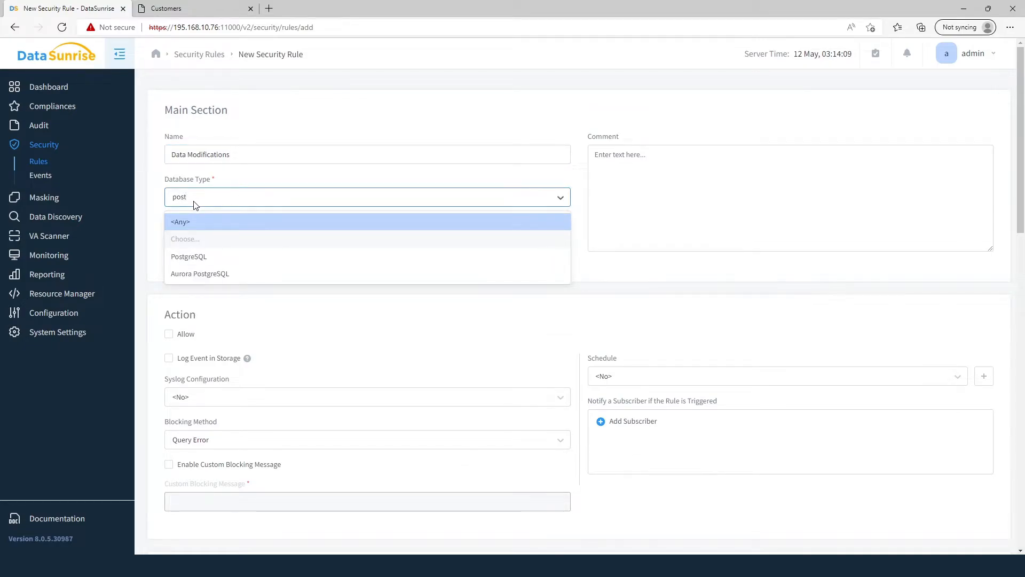
key(Down)
key(Return)
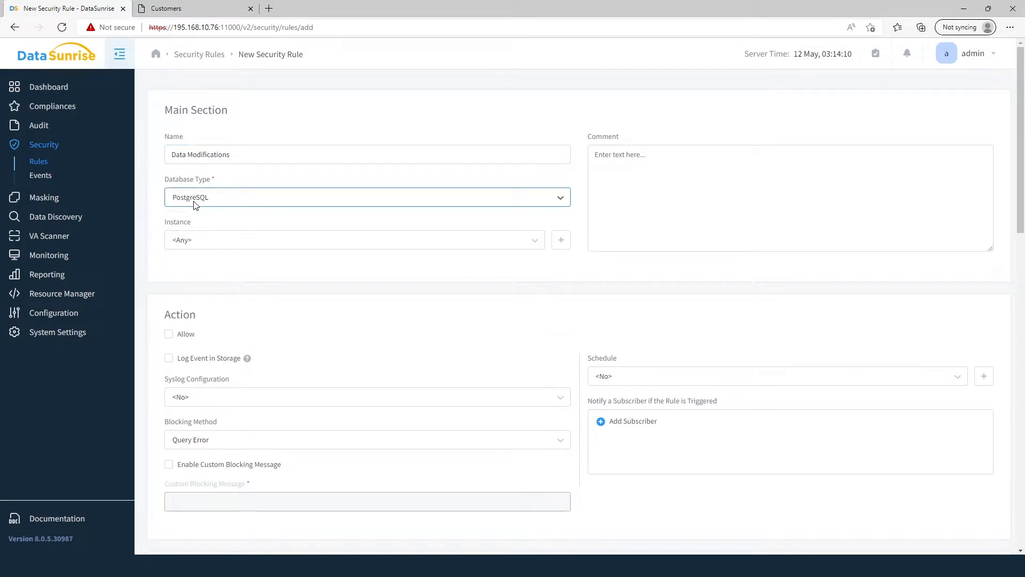
click(196, 244)
click(211, 307)
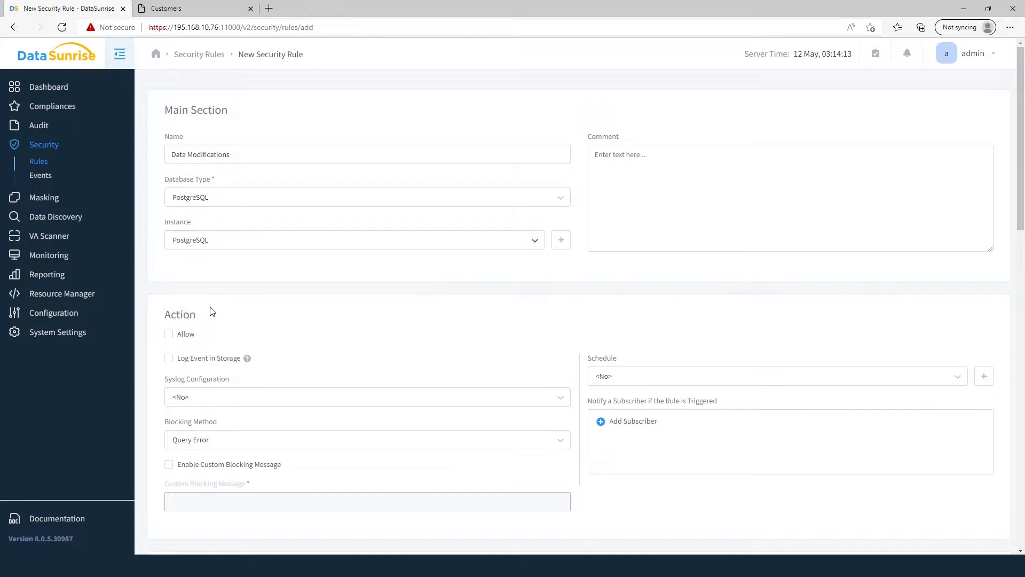
Enable Log Event in Storage in the rule's action settings
scroll(265, 287, down, 4)
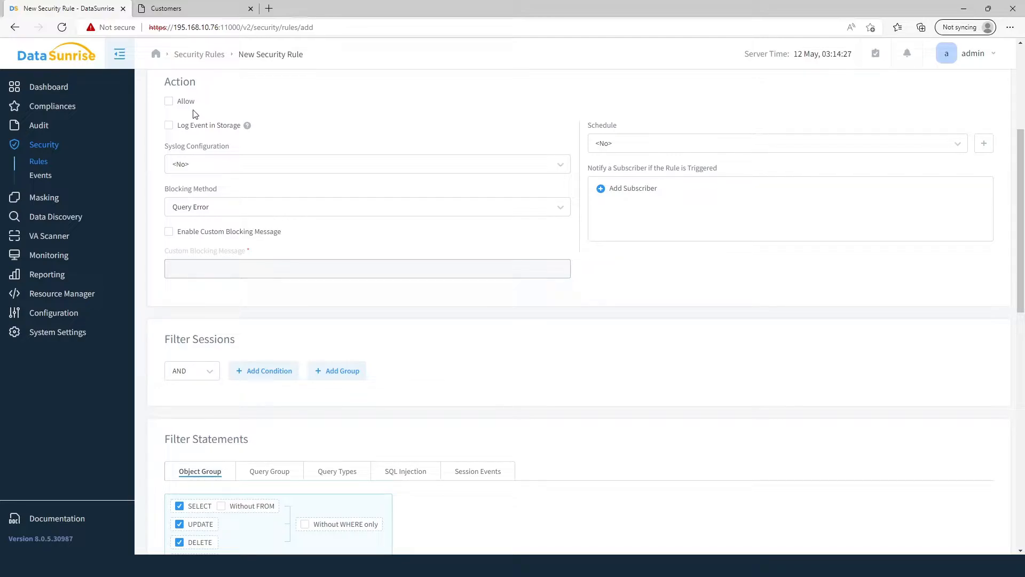
click(169, 126)
mouse_move(250, 130)
Add a session filter condition where DB User equals datasunrise (PostgreSQL)
click(261, 377)
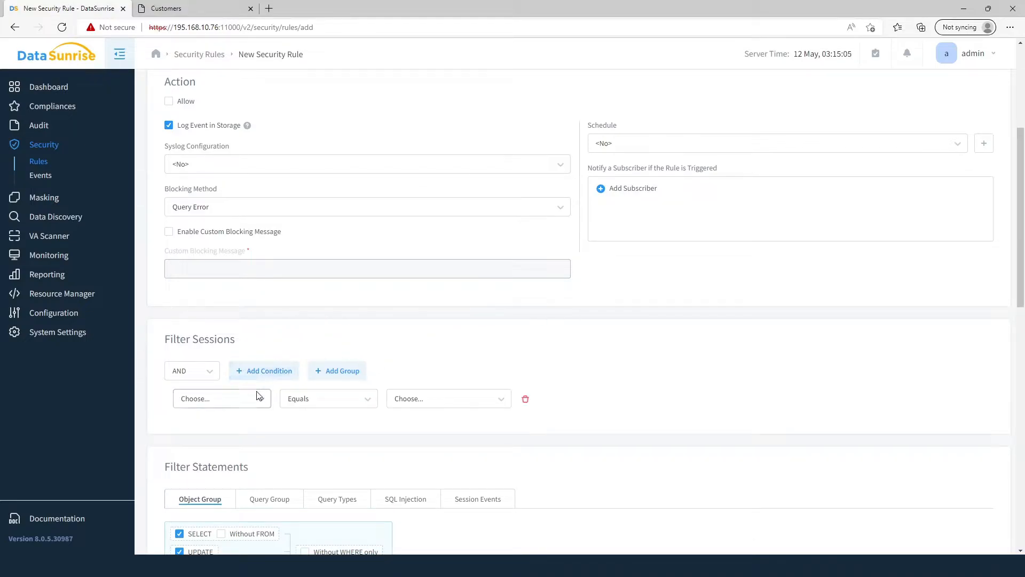
click(257, 397)
text(db)
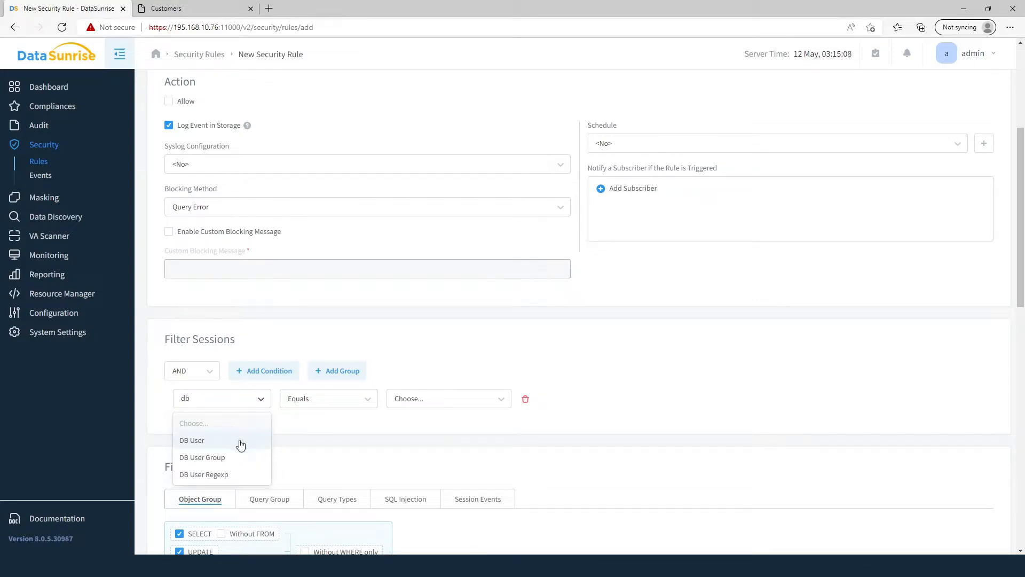
click(239, 441)
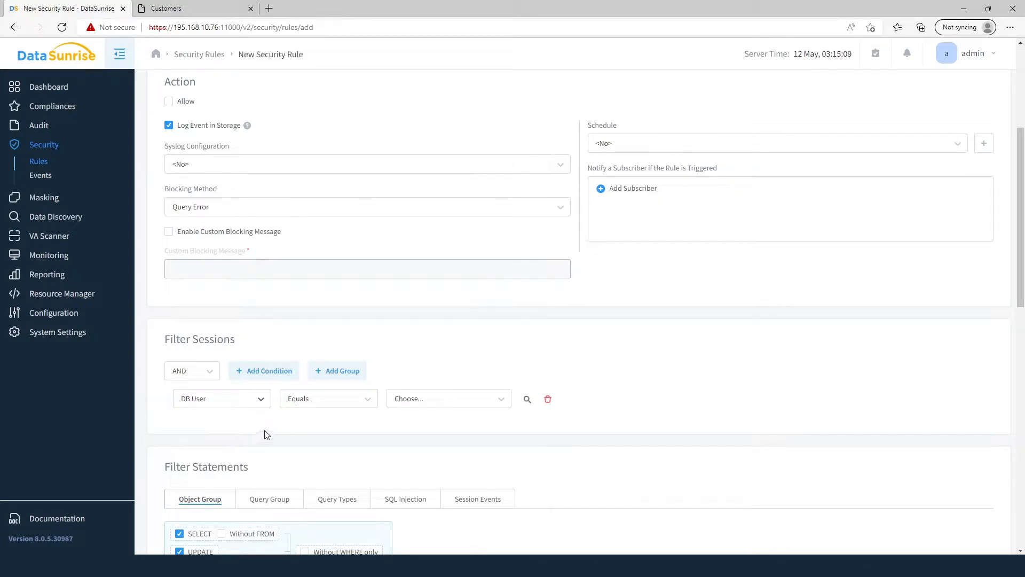
click(422, 402)
text(data)
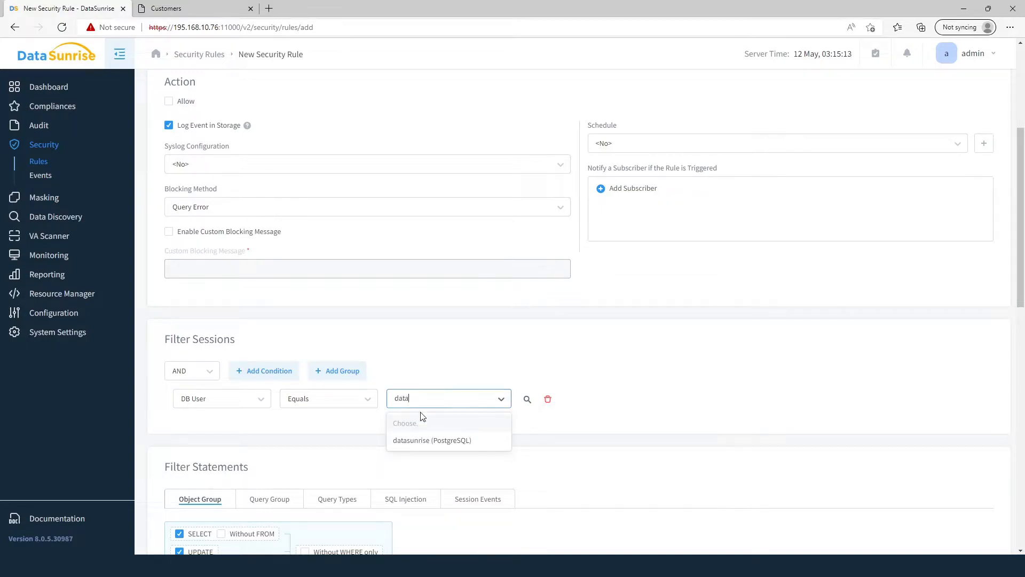
click(418, 441)
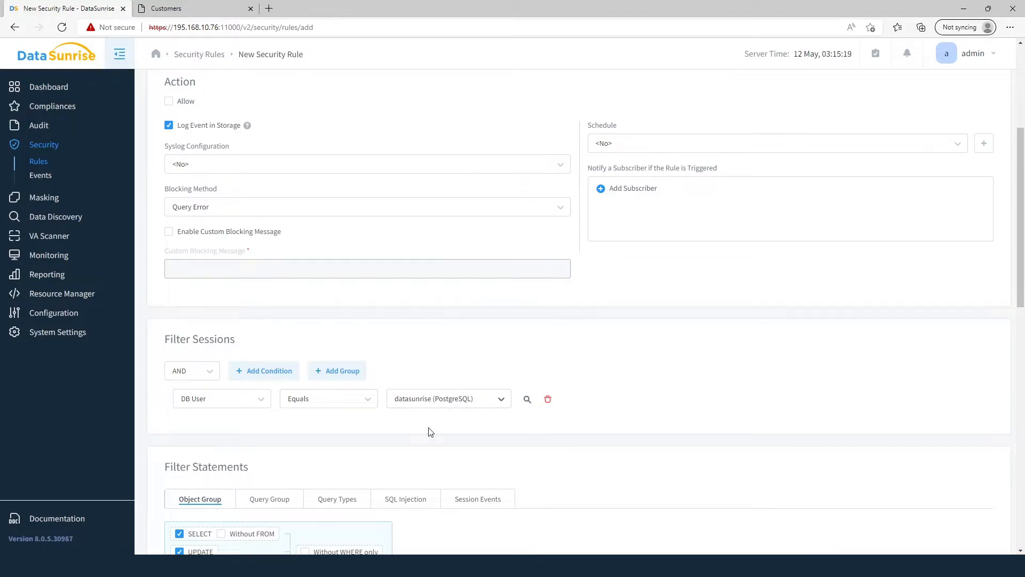
Exclude SELECT and In WHERE & JOIN from the Object Group statement filter
scroll(431, 432, down, 4)
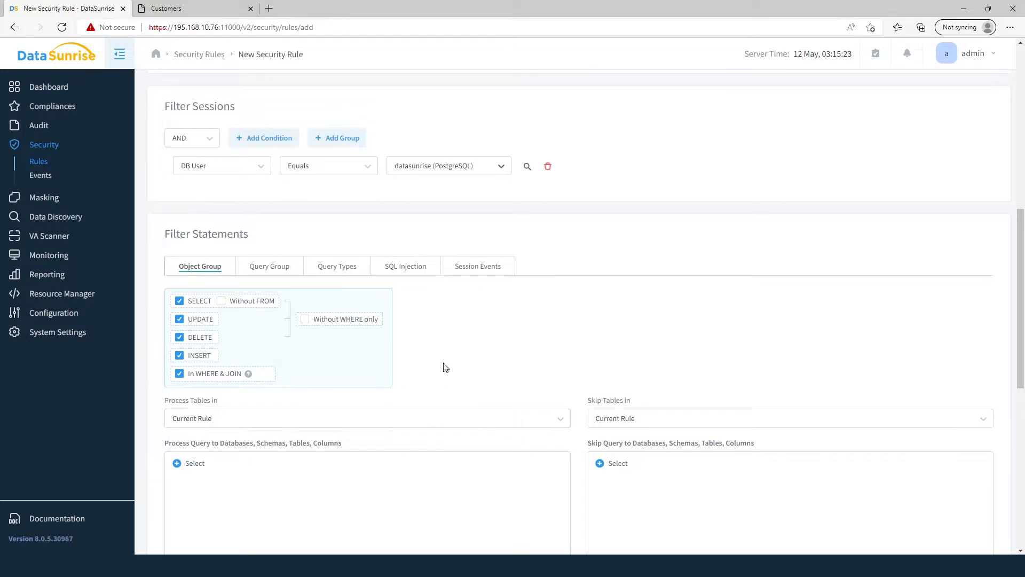
click(179, 302)
click(181, 374)
Add the first_name and last_name columns of the customers table in the test database's public schema as objects to process queries to
scroll(431, 372, down, 3)
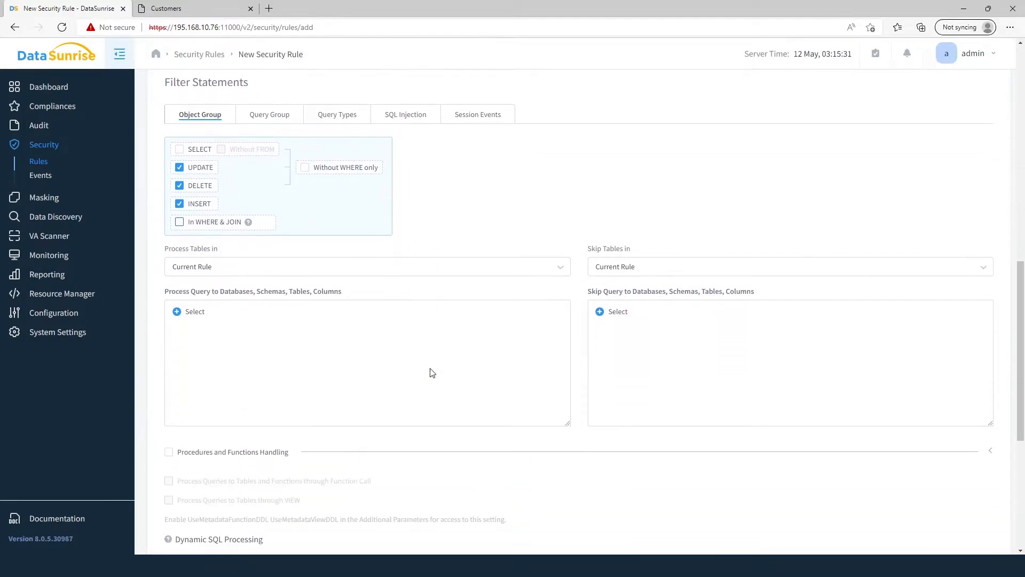
click(180, 317)
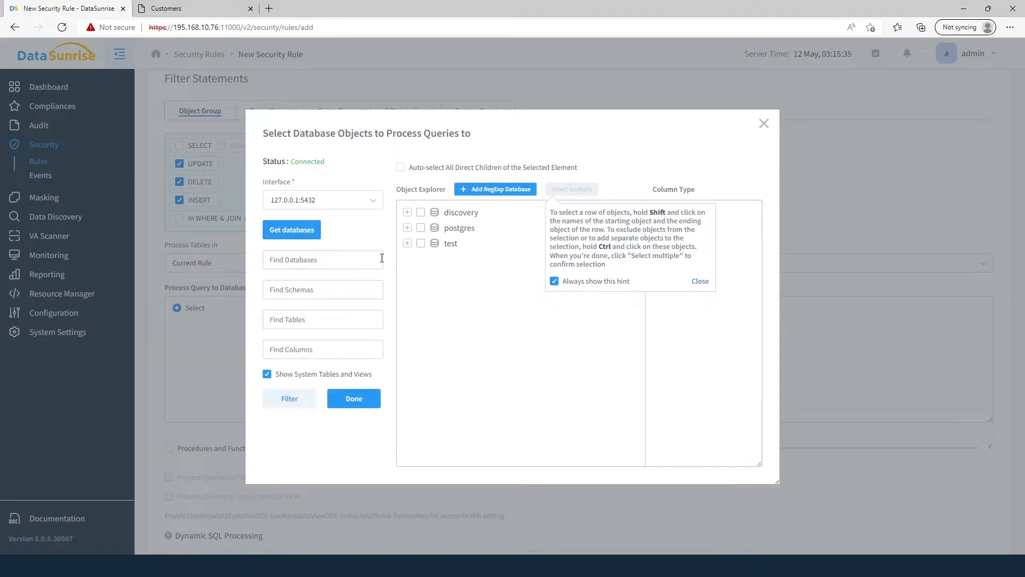
click(407, 243)
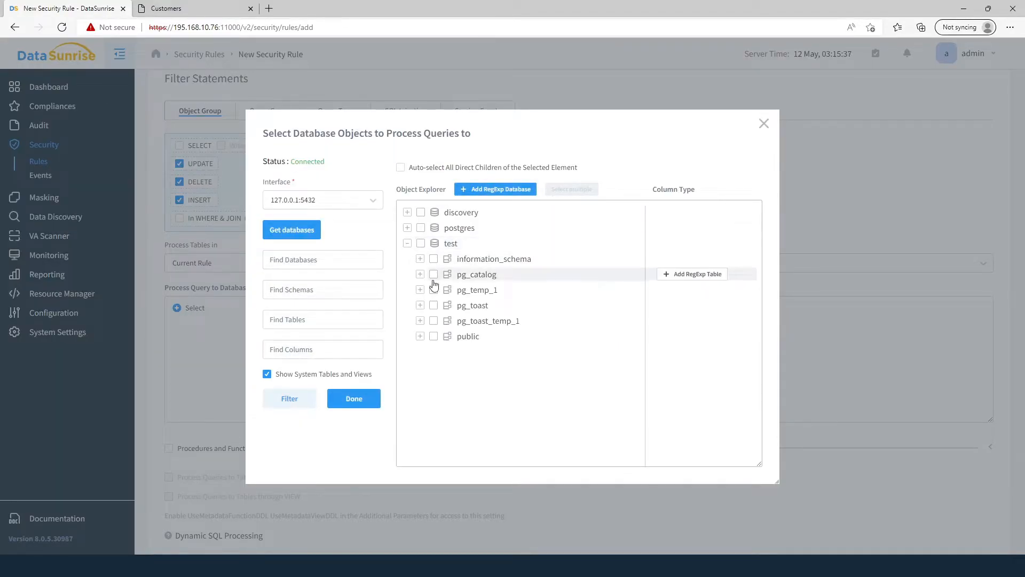
click(420, 337)
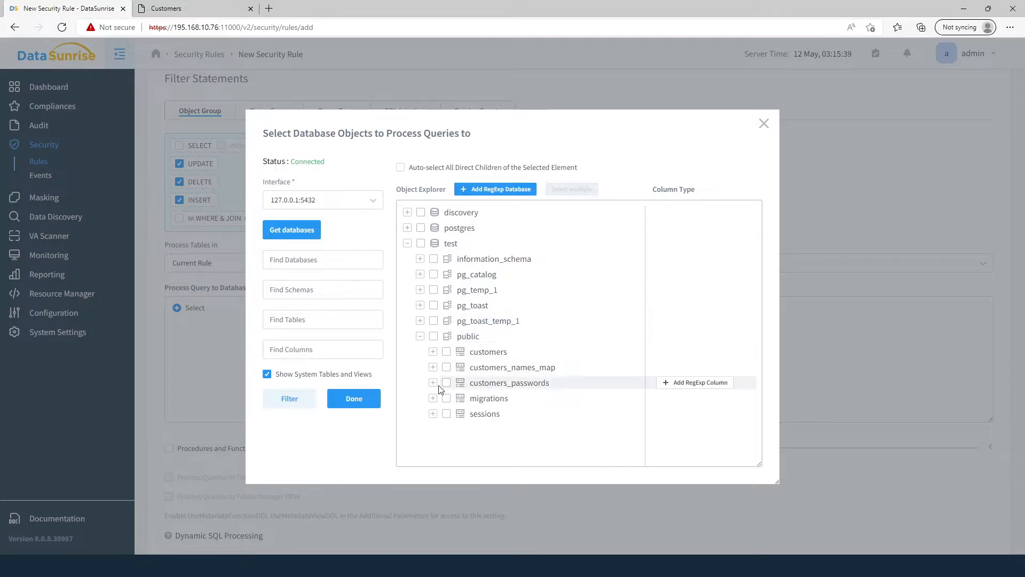
click(433, 352)
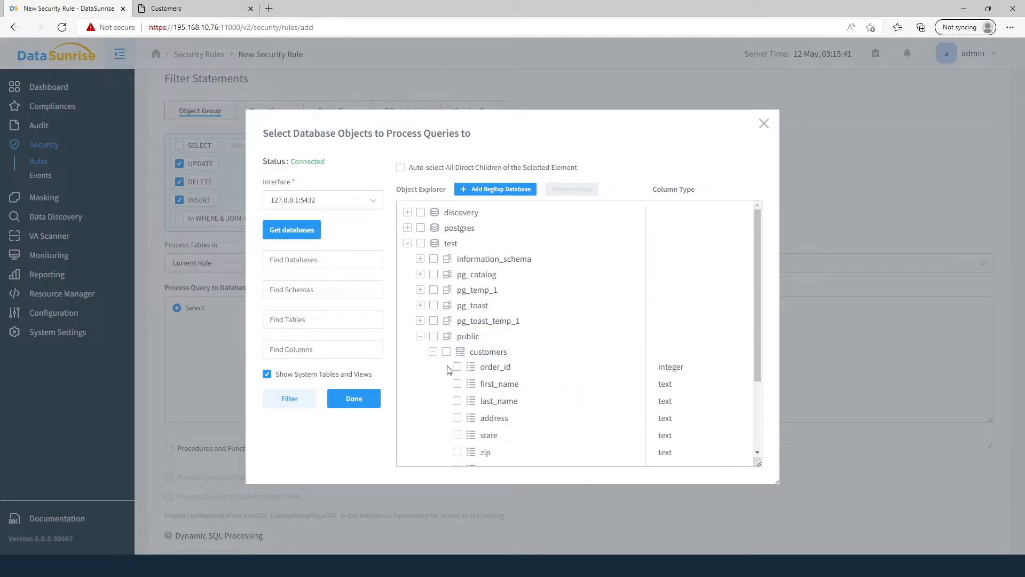
click(457, 384)
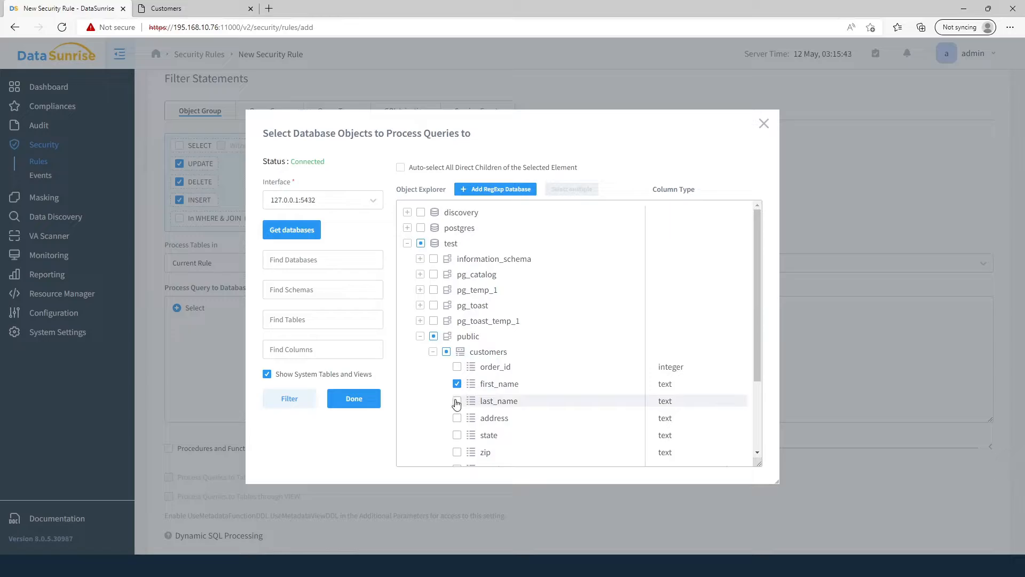
scroll(475, 399, down, 1)
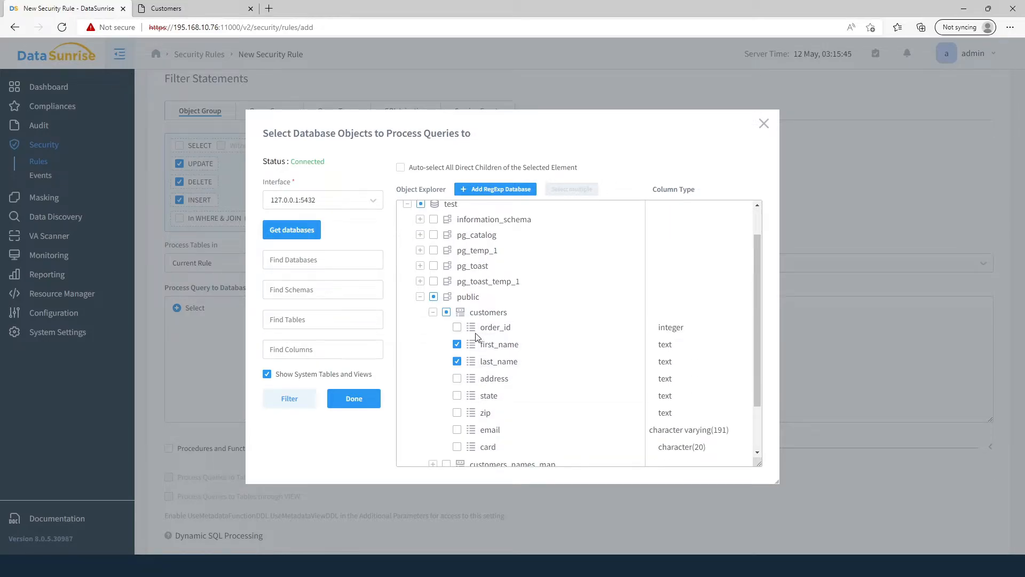
click(367, 402)
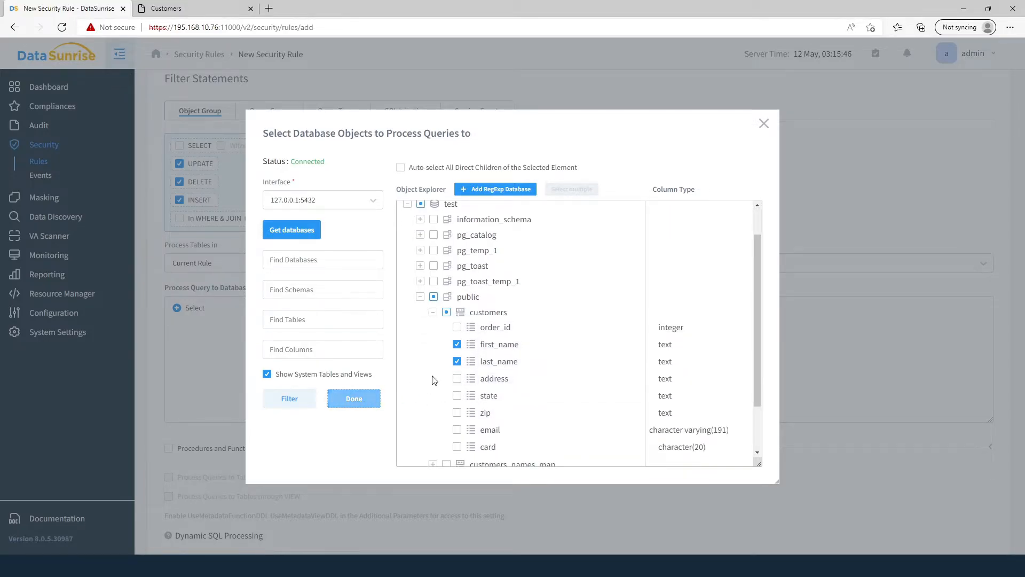
Apply and save the new security rule
scroll(677, 340, down, 5)
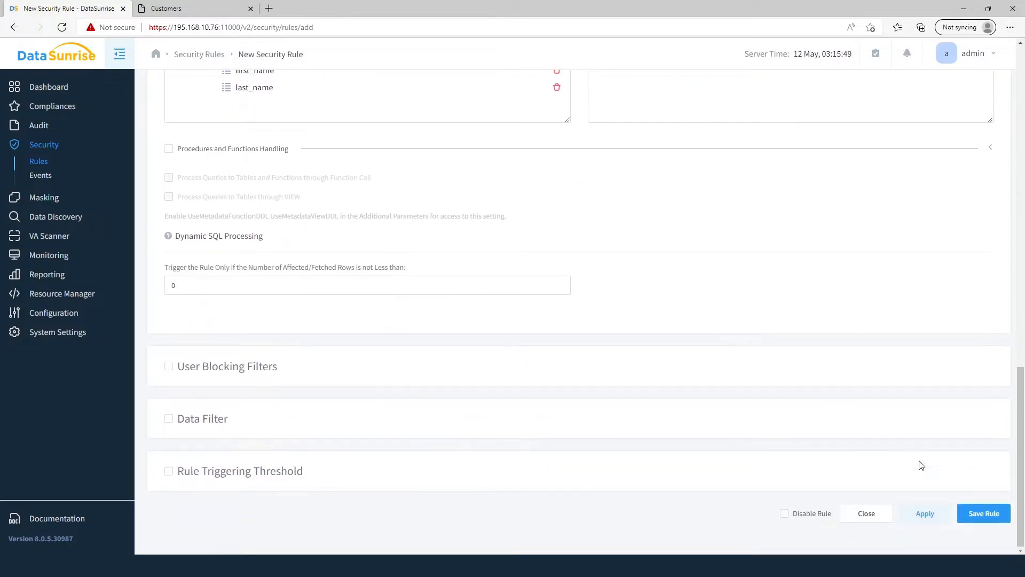
click(926, 519)
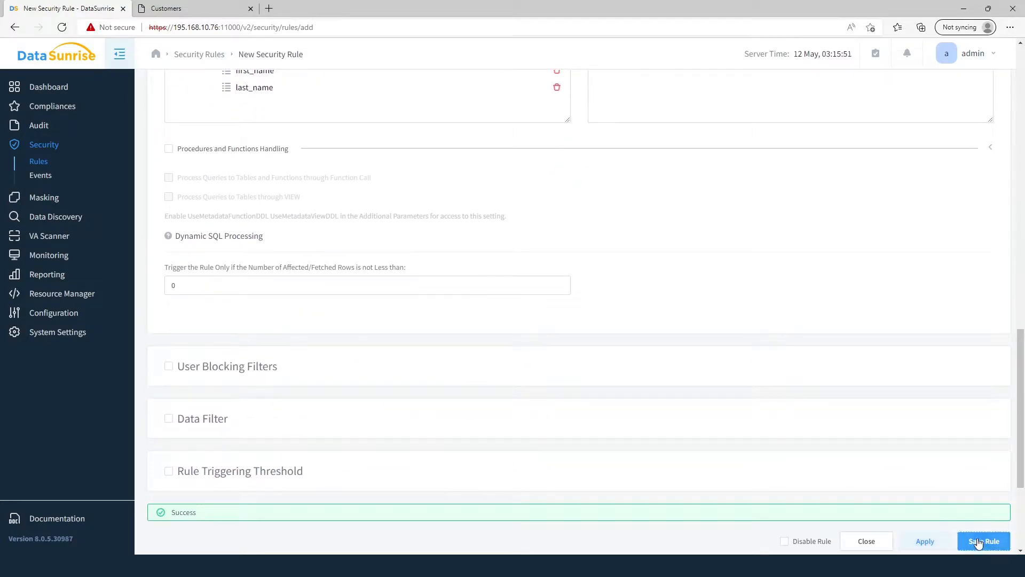
click(980, 541)
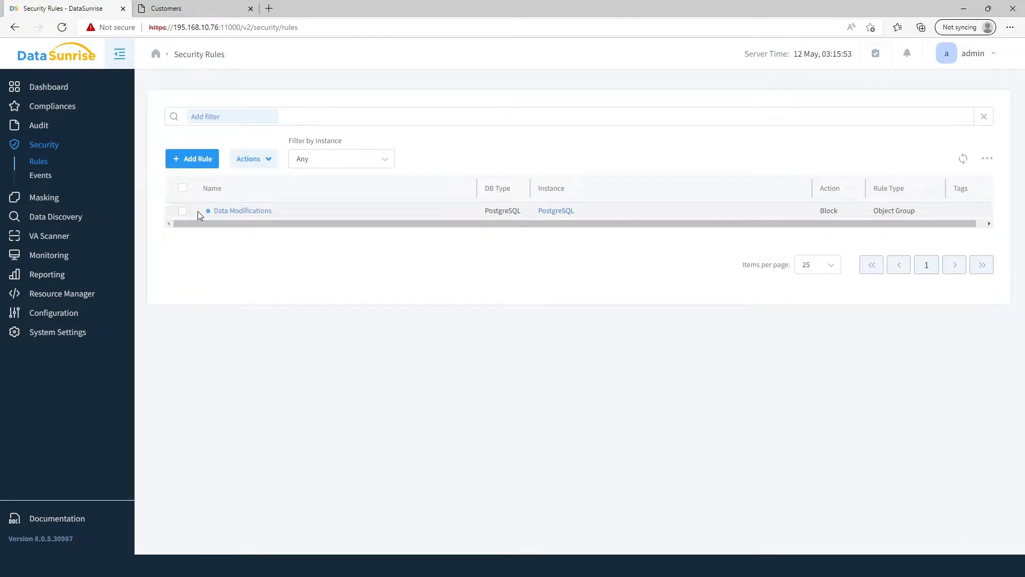
Switch to the Customers web app and try to save the first customer's record with a z appended to both first and last name
click(186, 12)
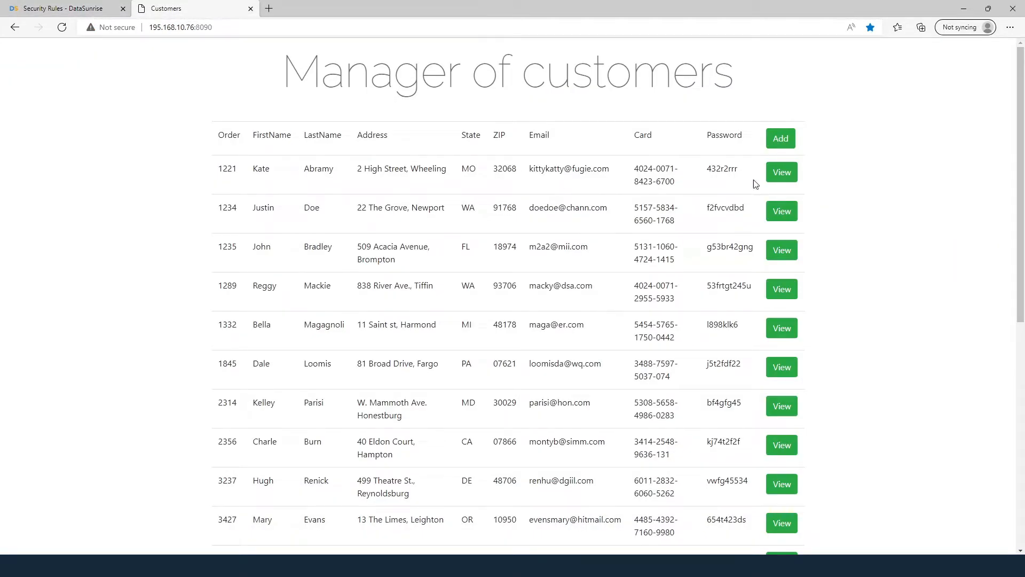
click(775, 178)
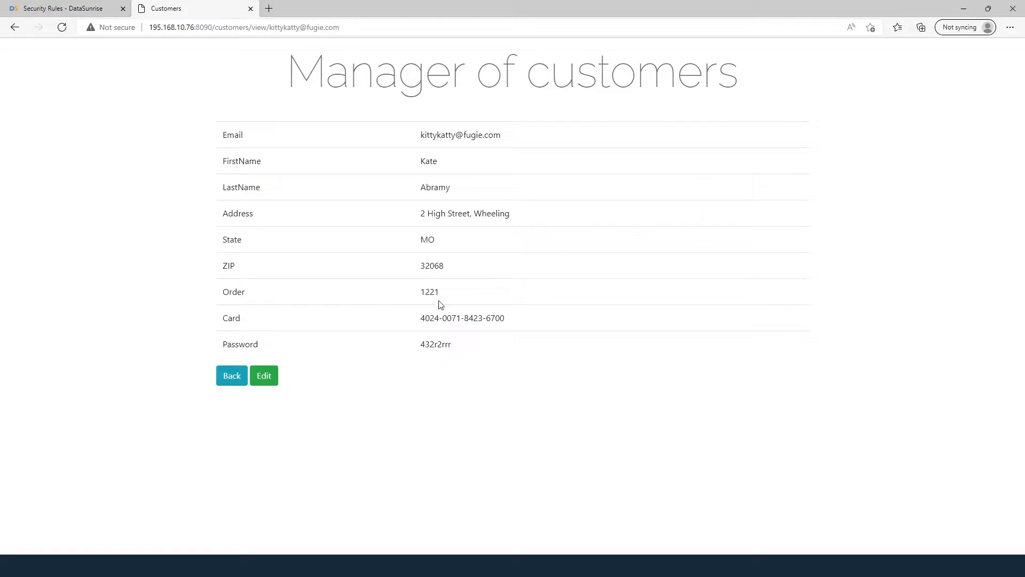
click(262, 377)
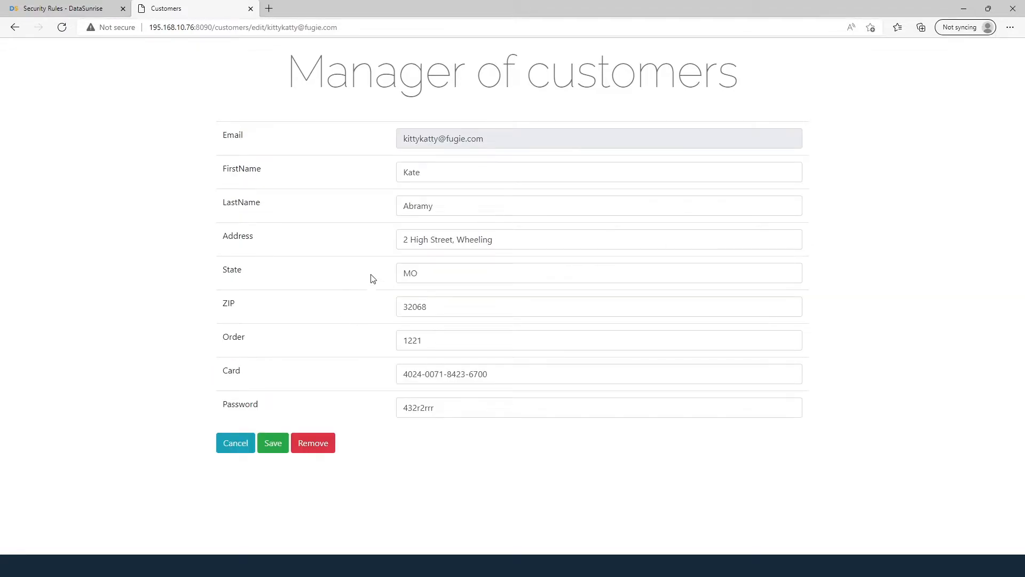
click(430, 179)
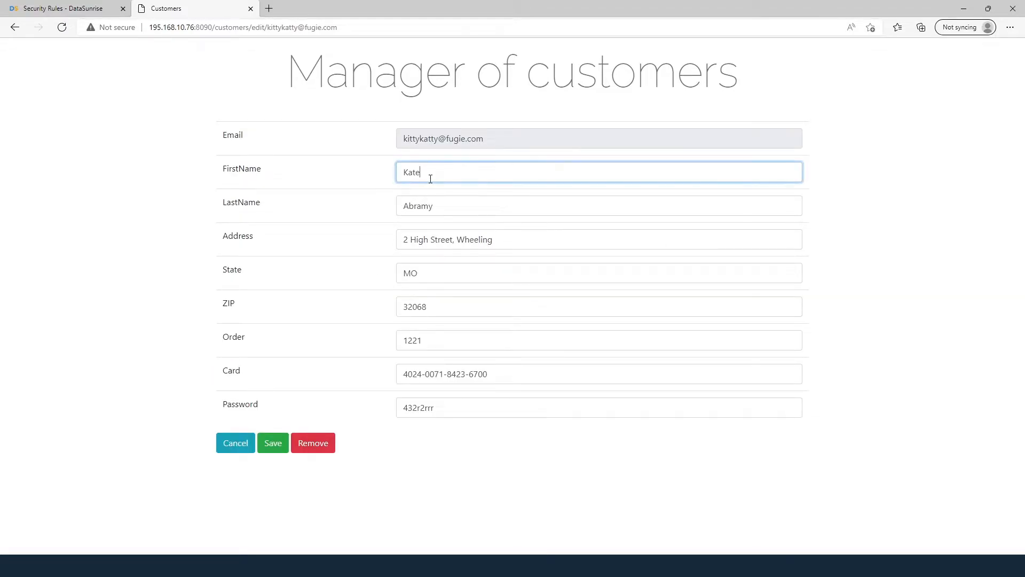
click(443, 206)
text(z)
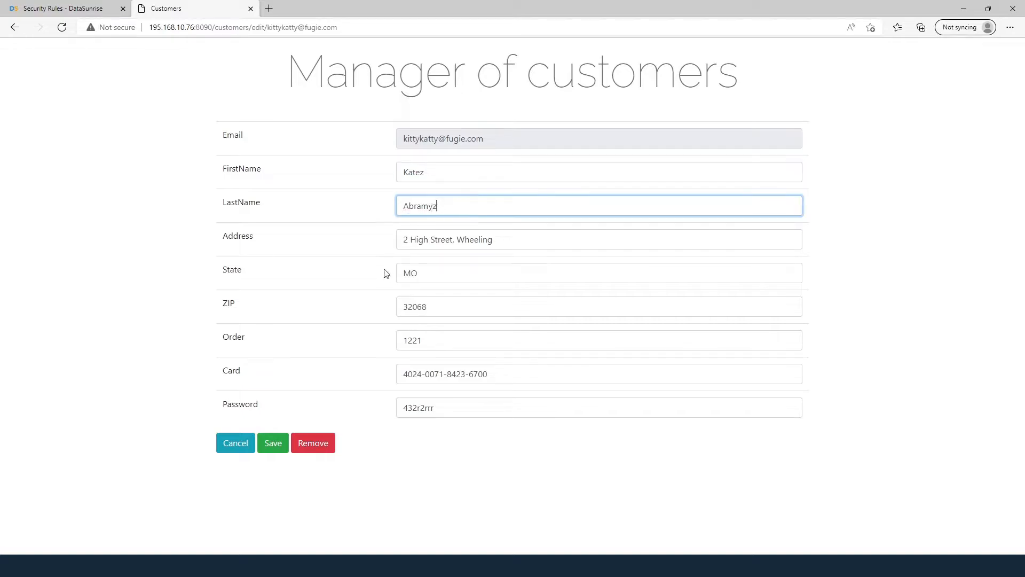
click(272, 443)
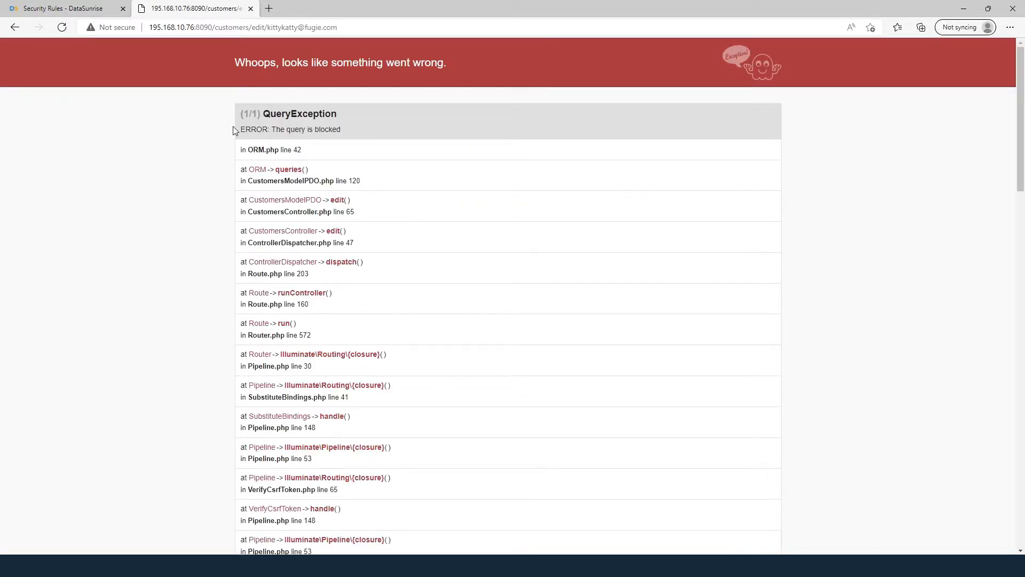
Examine the query exception message, discard the customer edit and return to the customer list
drag(240, 129, 268, 130)
click(372, 157)
drag(272, 130, 339, 126)
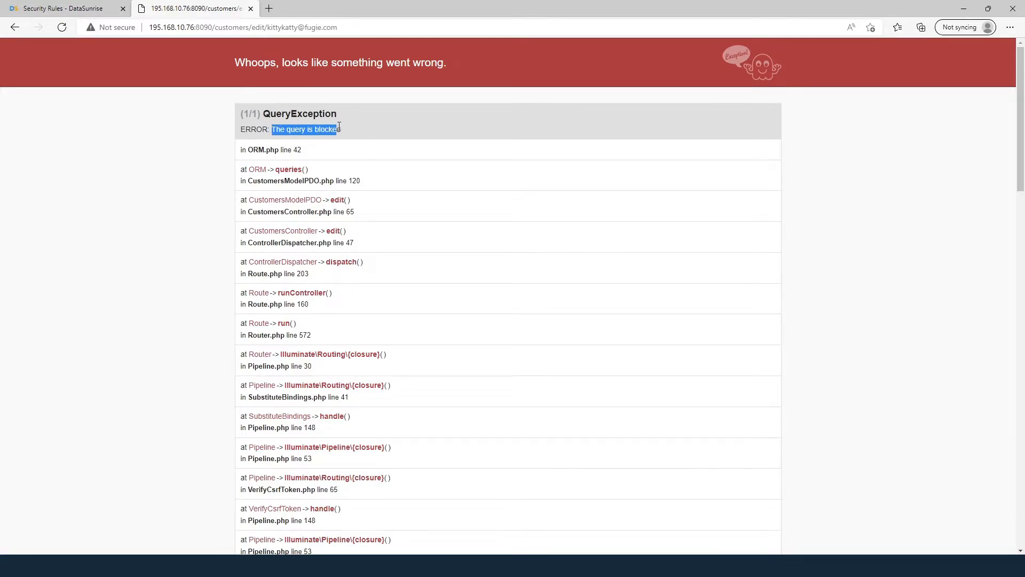
click(371, 134)
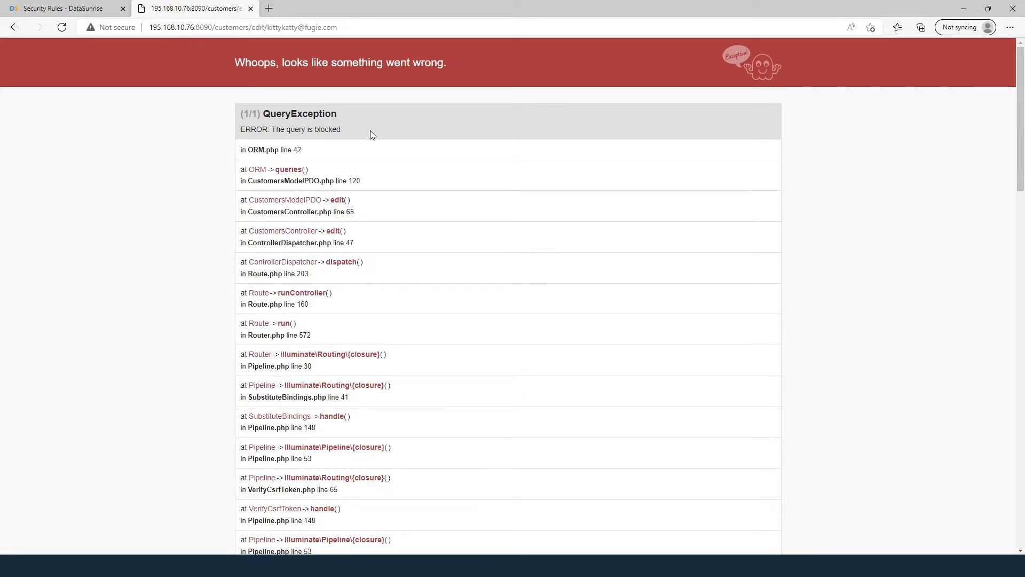
click(15, 27)
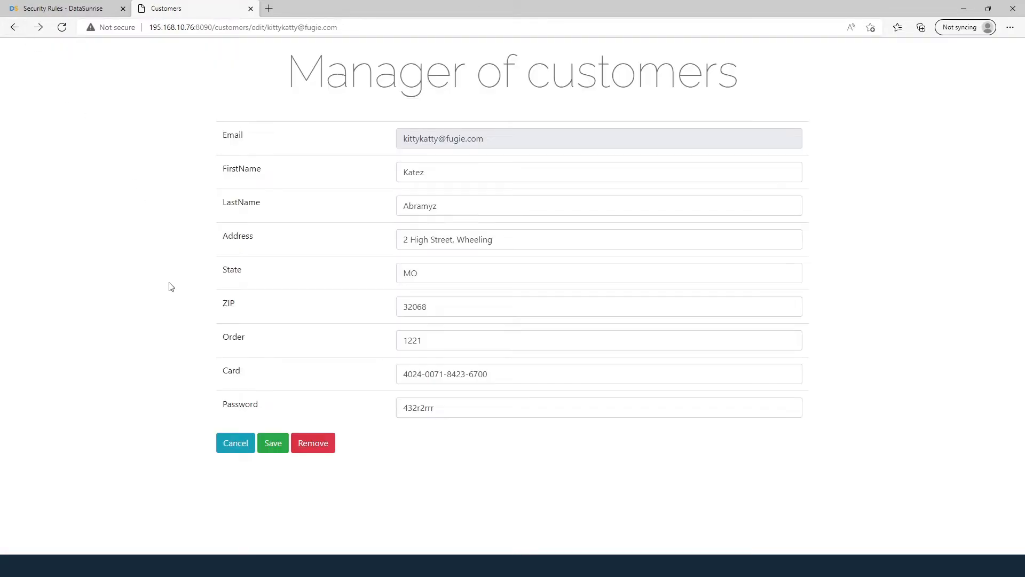
click(238, 447)
click(231, 376)
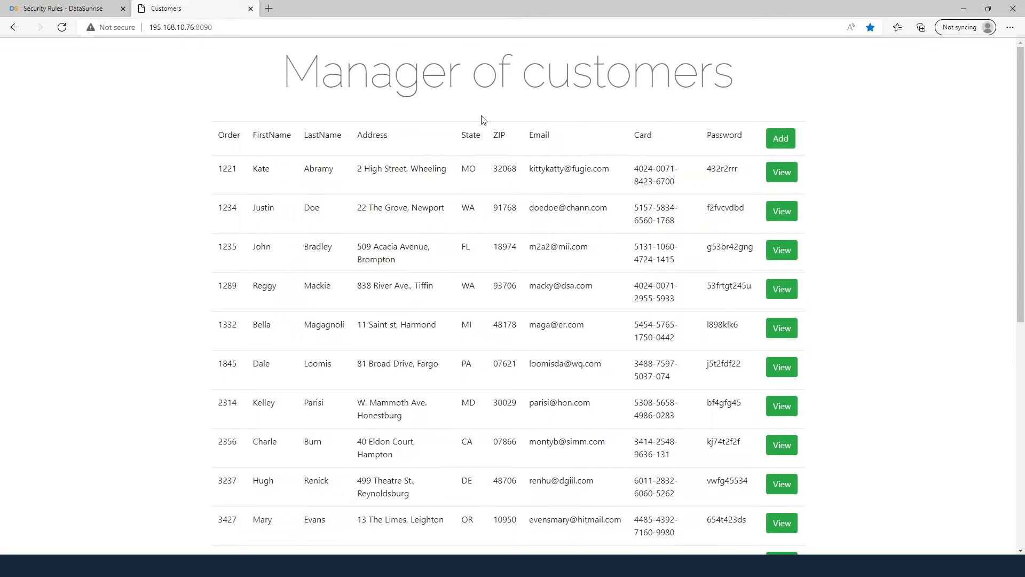
Switch to DataSunrise, turn on event logging in the Mask credit cards dynamic masking rule, enable the rule, then apply and save it
click(53, 9)
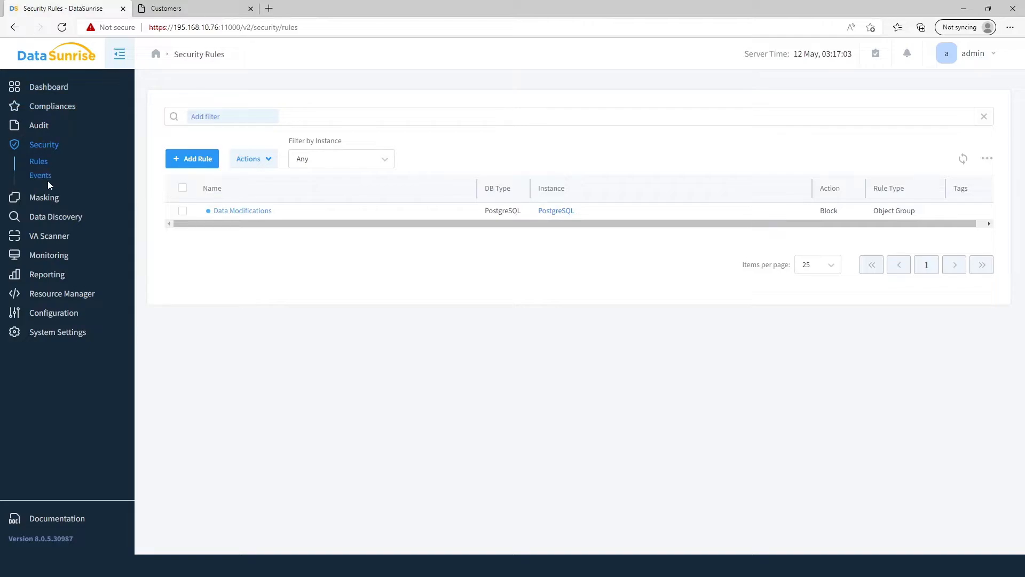
click(47, 199)
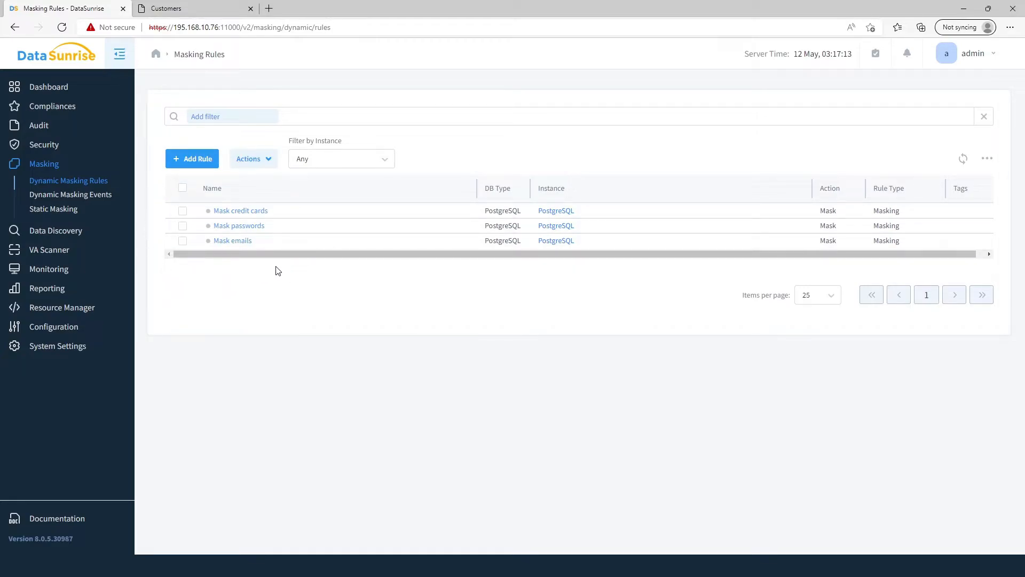
click(253, 212)
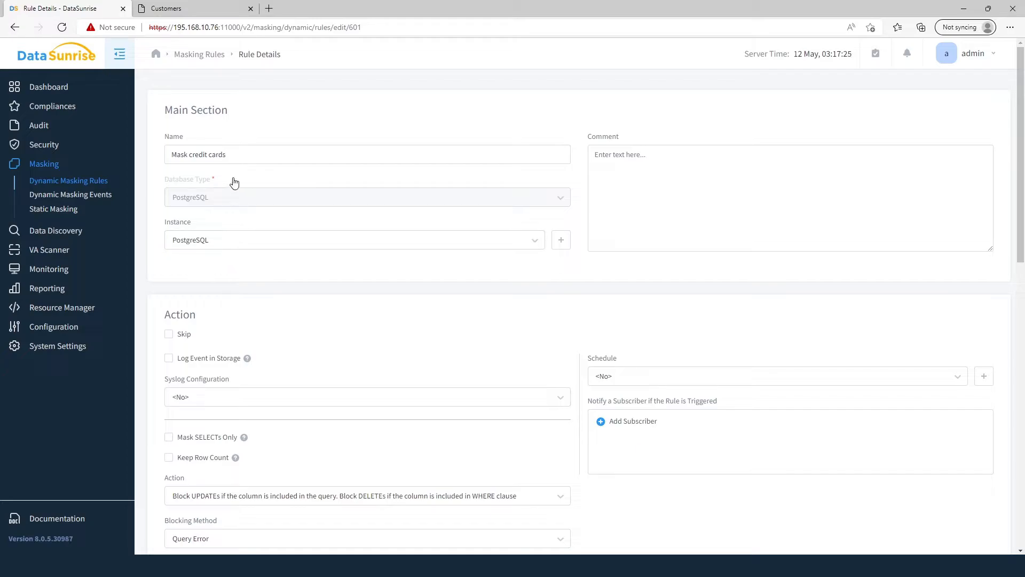
scroll(247, 283, down, 3)
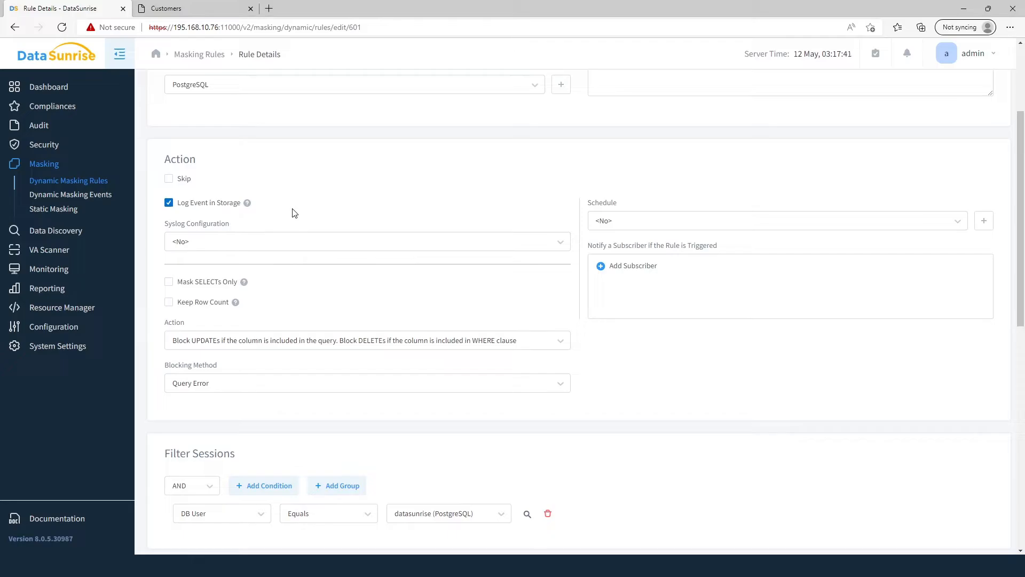
scroll(292, 213, down, 5)
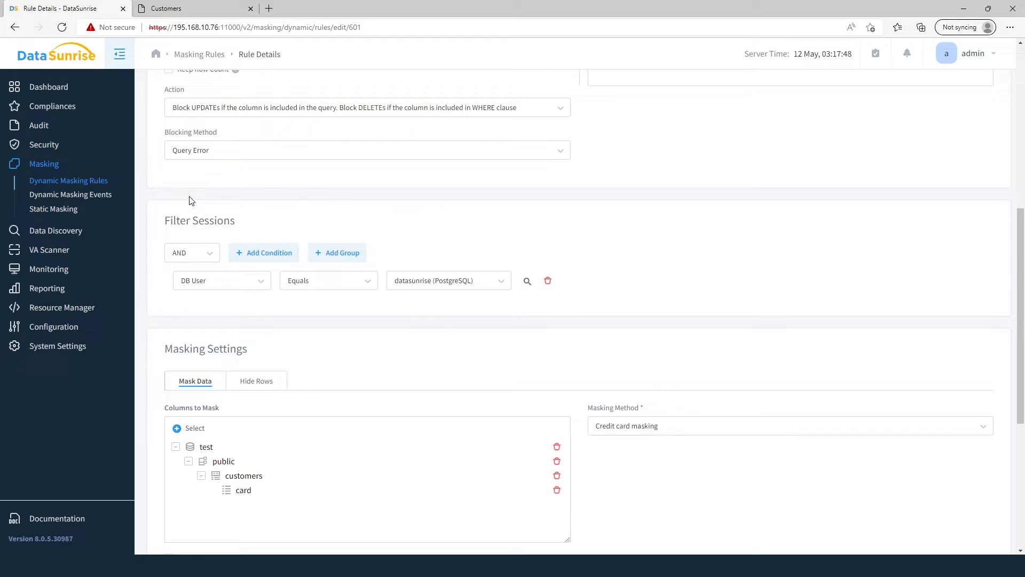
scroll(191, 200, down, 5)
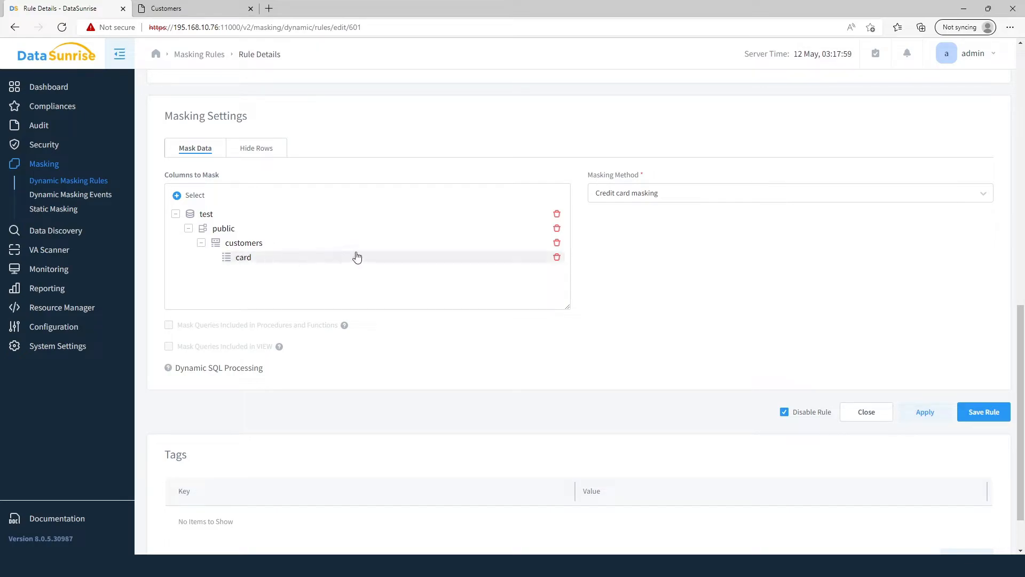
click(706, 195)
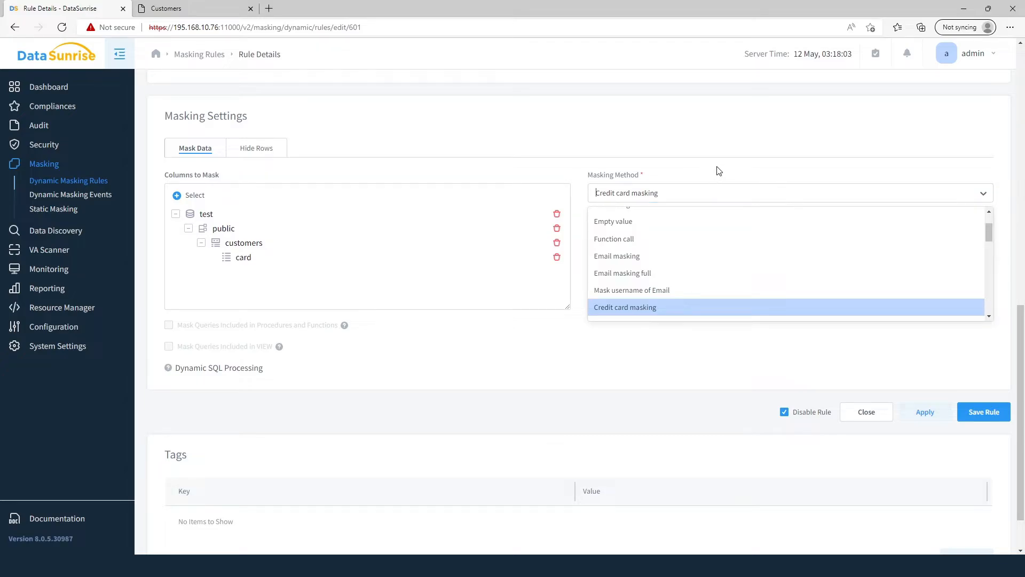
click(719, 171)
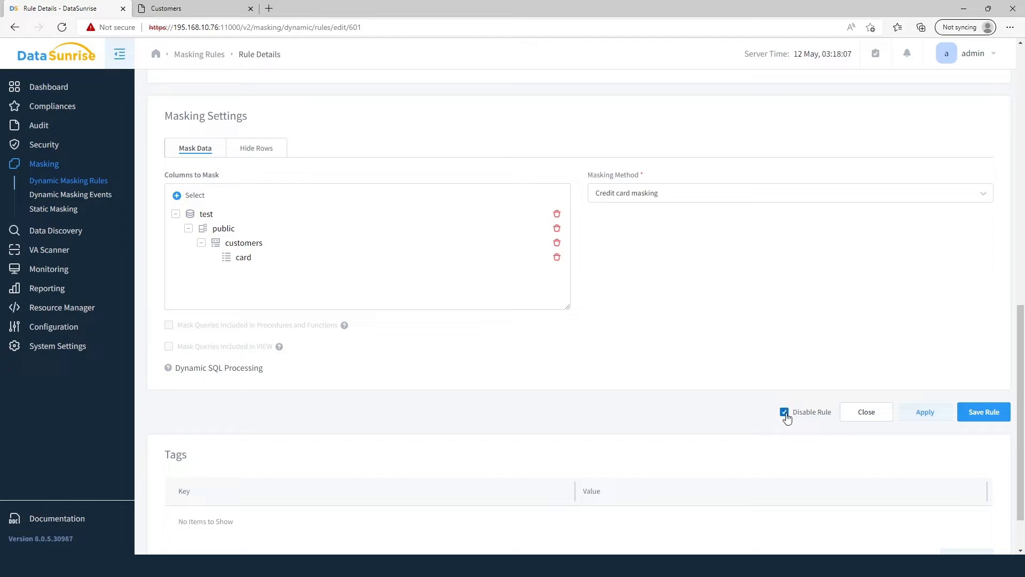
click(924, 418)
click(971, 439)
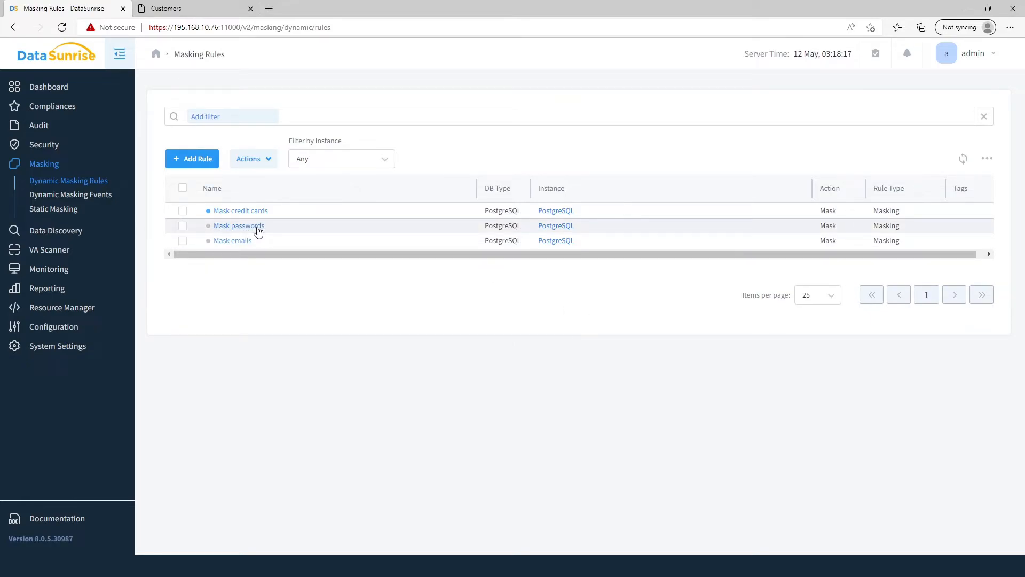
Enable the Mask passwords dynamic masking rule, then apply and save it
click(258, 228)
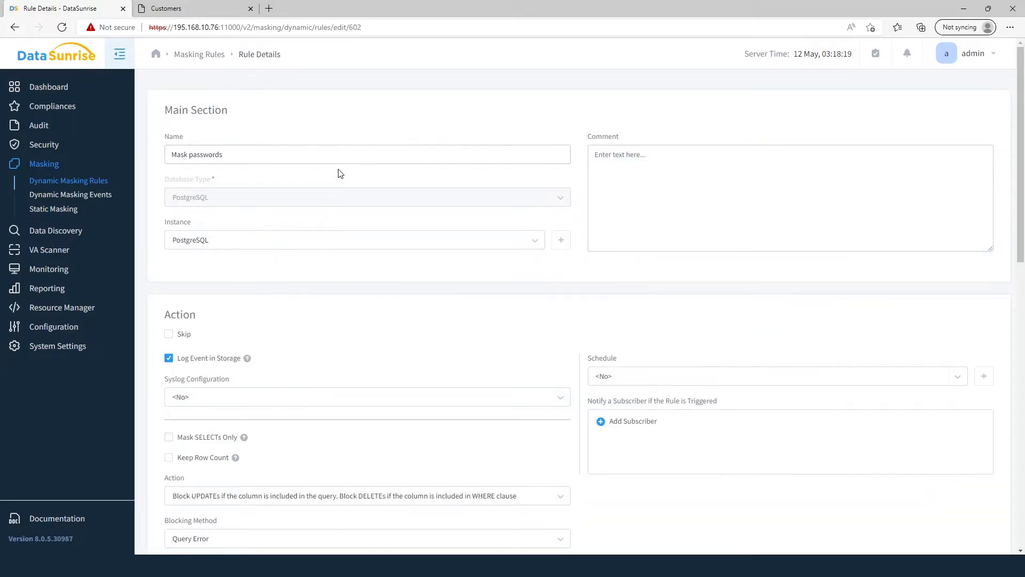
scroll(276, 278, down, 6)
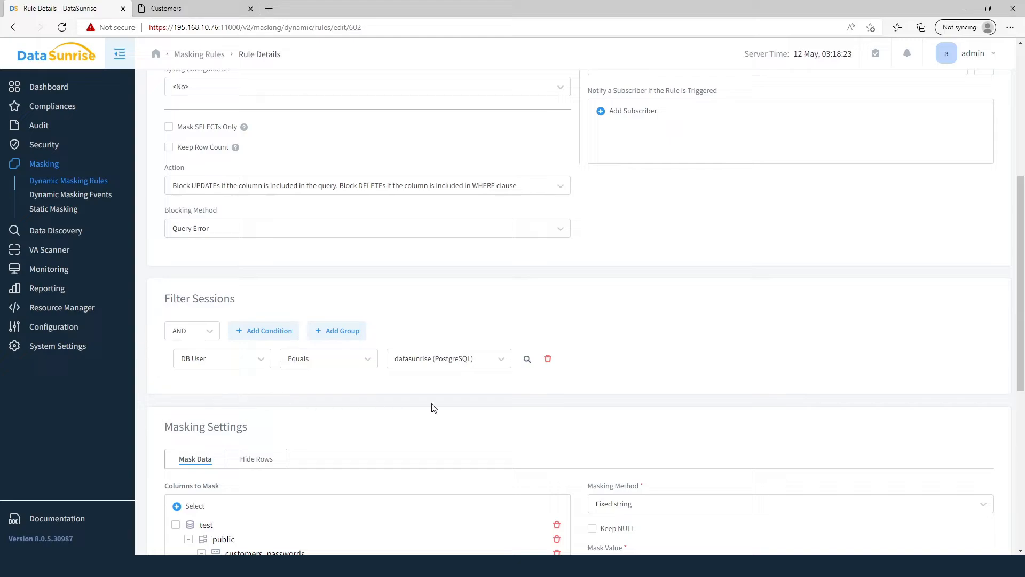
scroll(557, 331, down, 4)
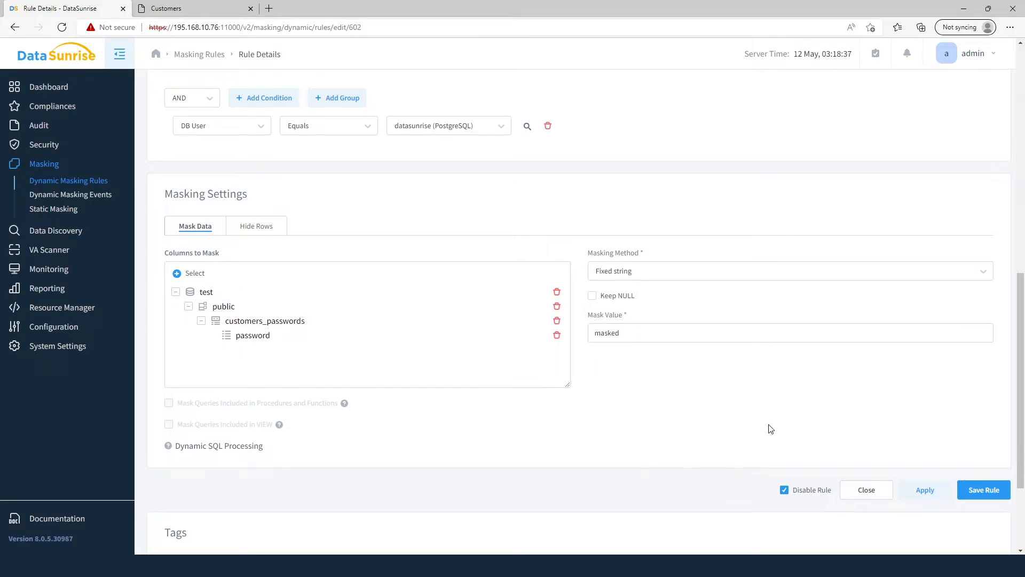
click(924, 490)
click(973, 522)
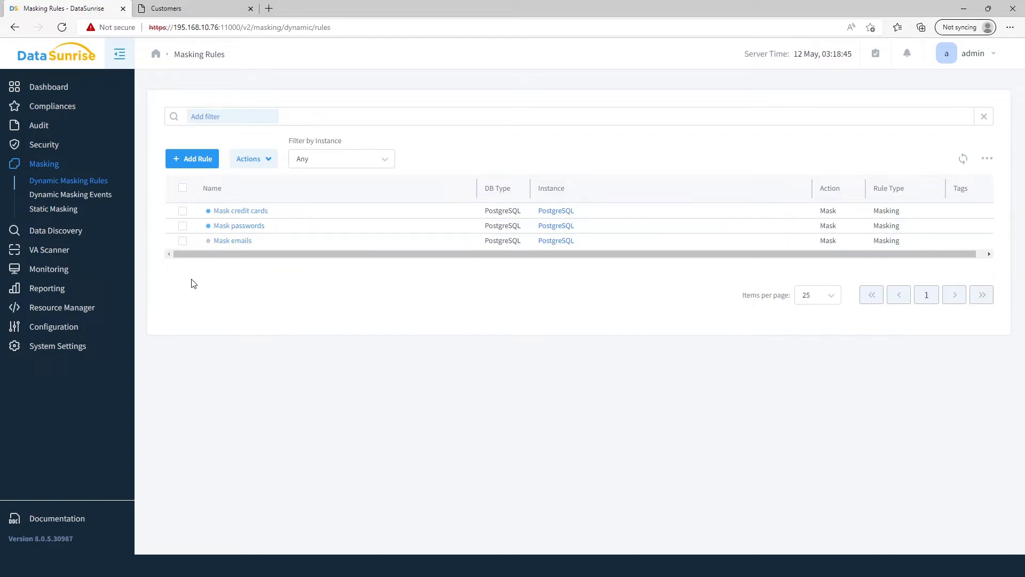
Enable the Mask emails dynamic masking rule with Function call as its masking method, then apply and save it
click(233, 241)
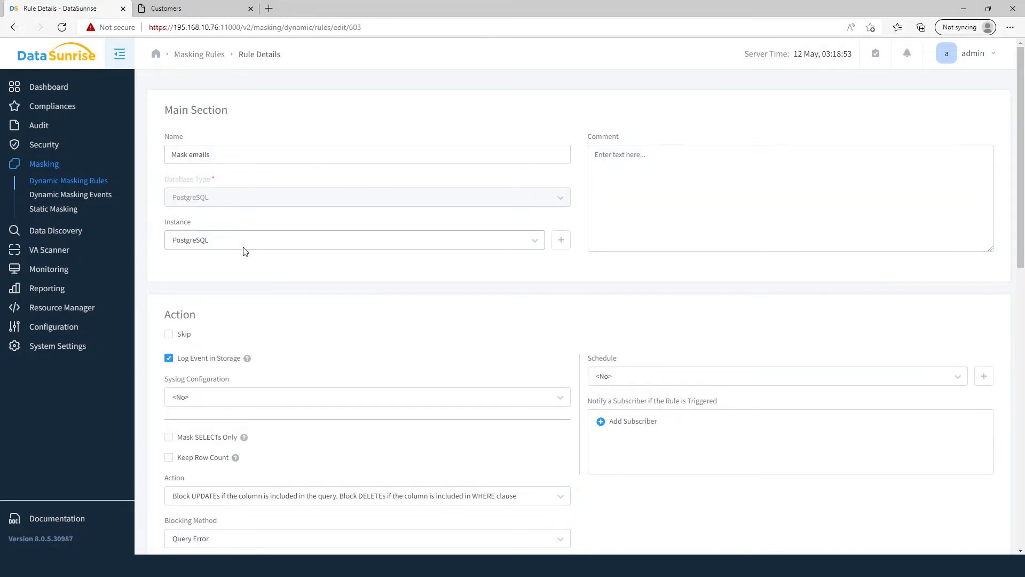
scroll(243, 251, down, 3)
scroll(248, 268, down, 5)
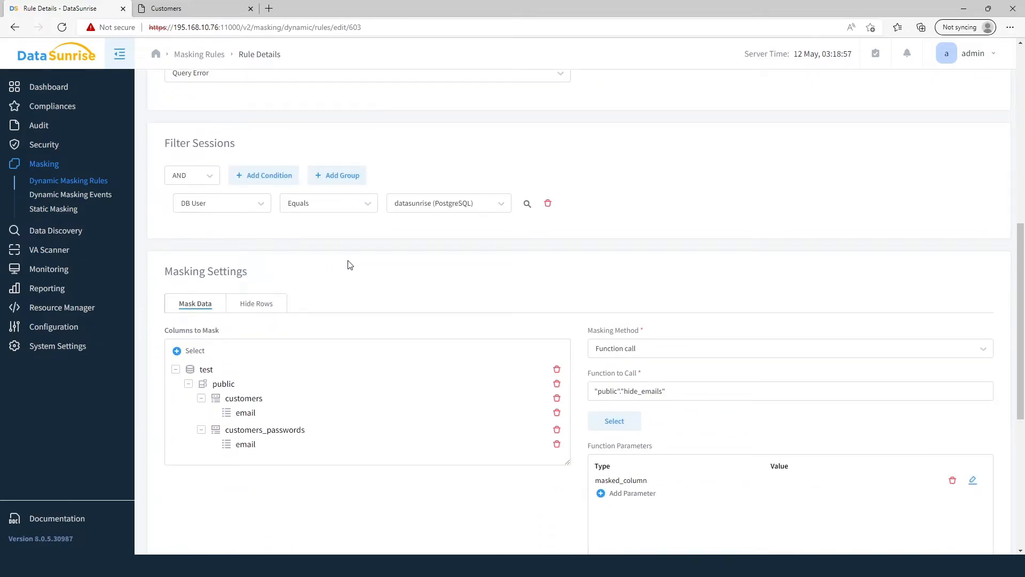
scroll(419, 251, down, 3)
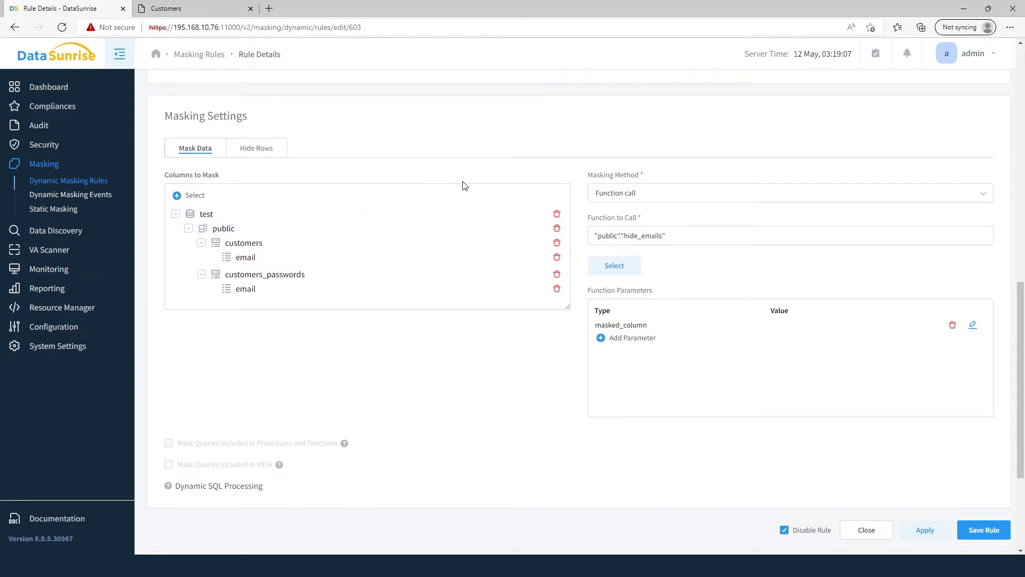
click(731, 191)
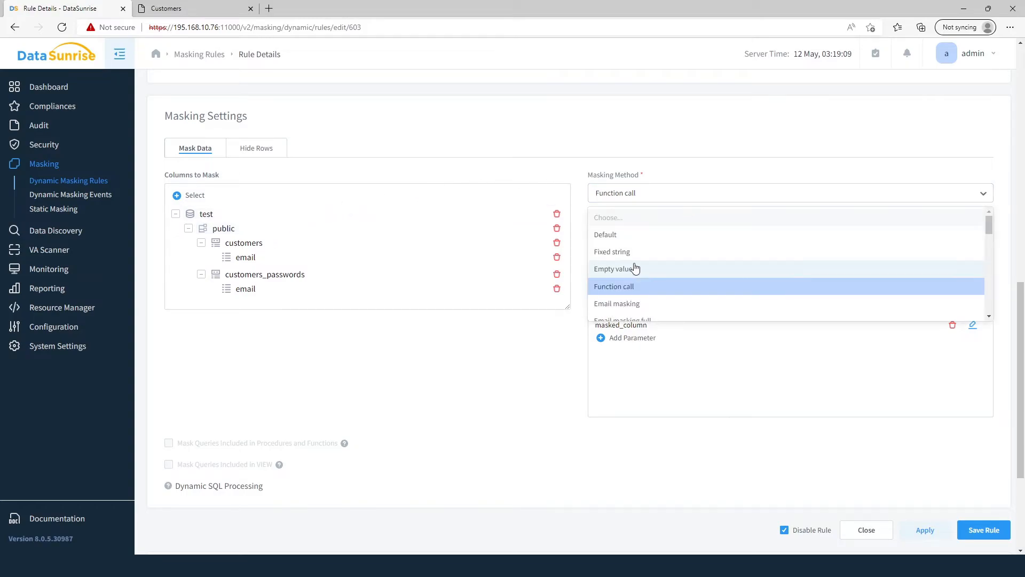
click(626, 289)
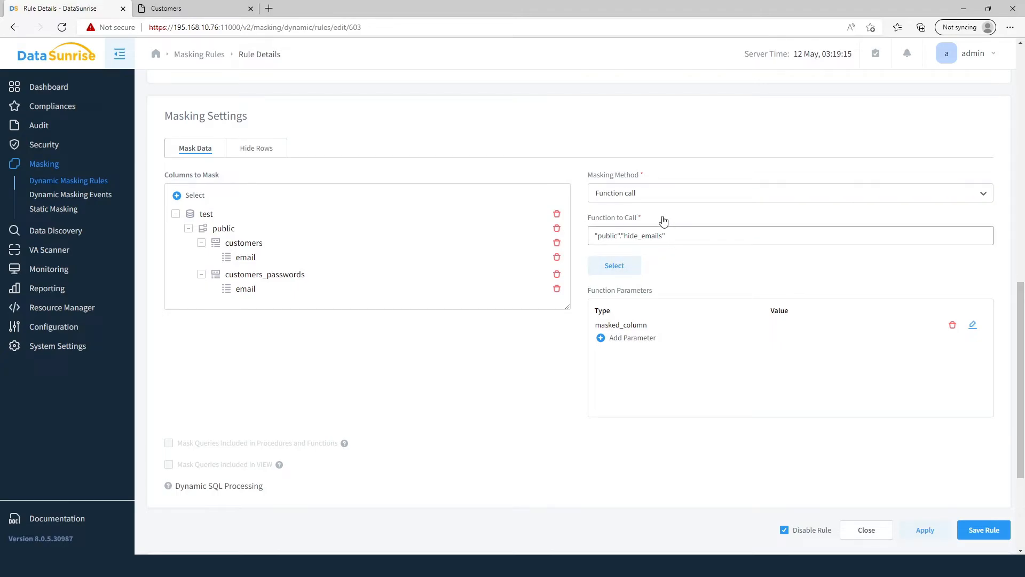
scroll(715, 262, down, 2)
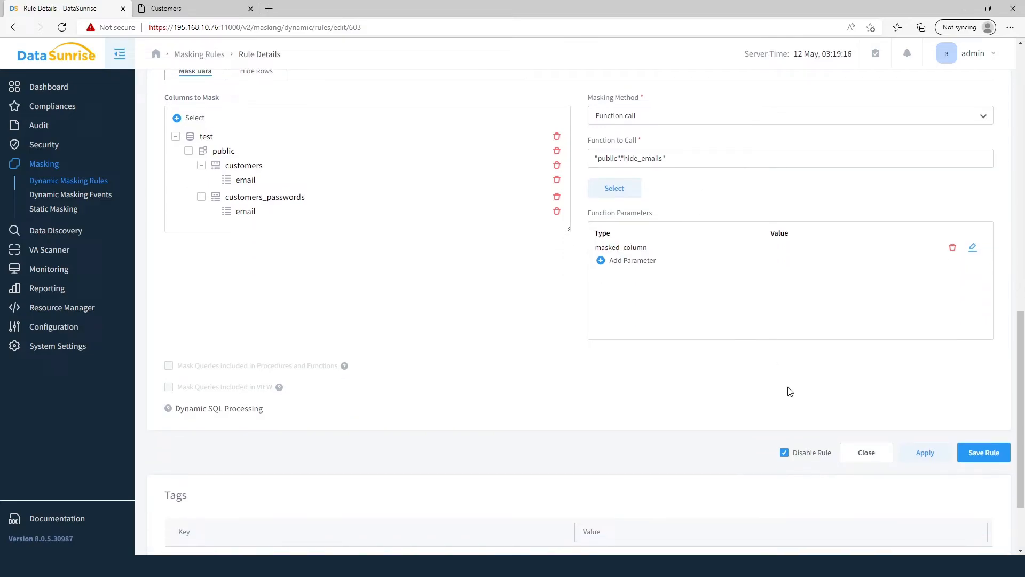
click(785, 454)
click(909, 453)
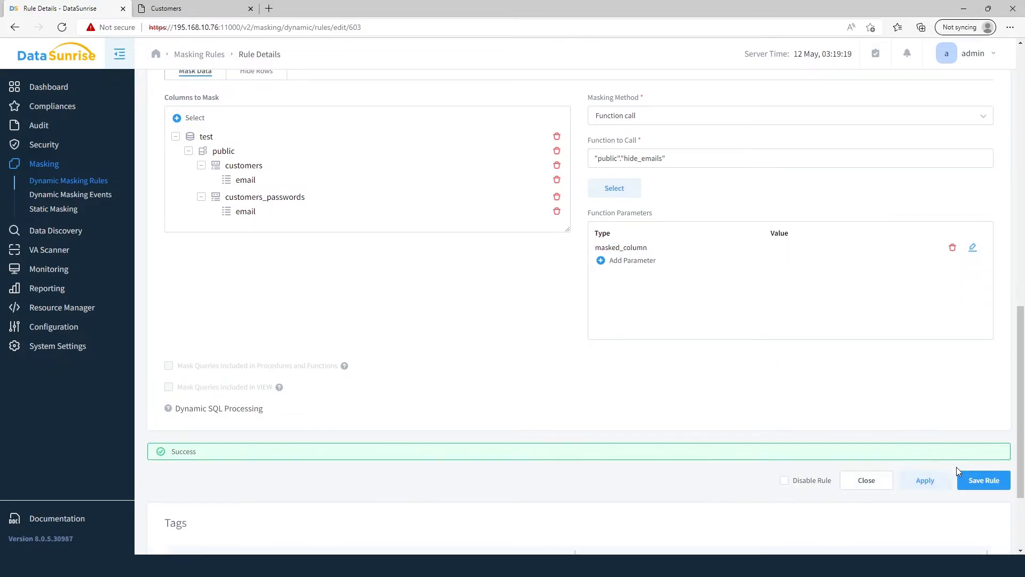
click(969, 480)
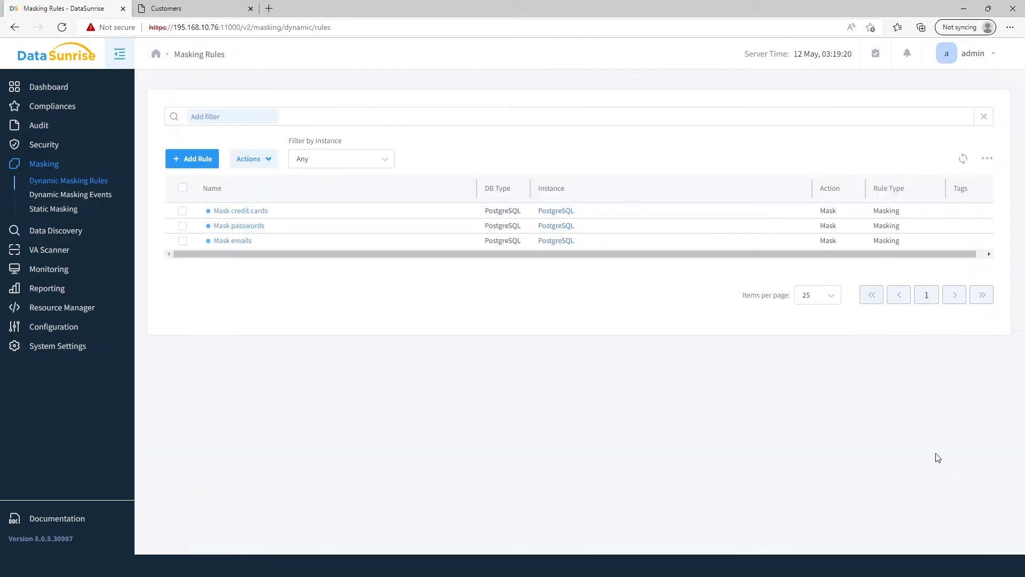
Switch to the Customers web app and reload the customer list to check the masking of emails, cards and passwords
click(181, 8)
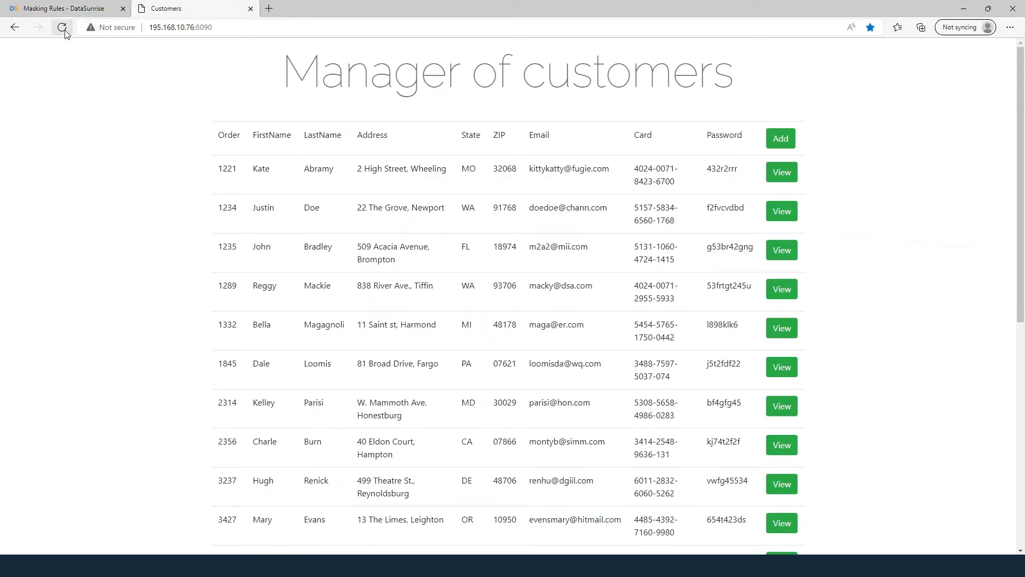
click(63, 29)
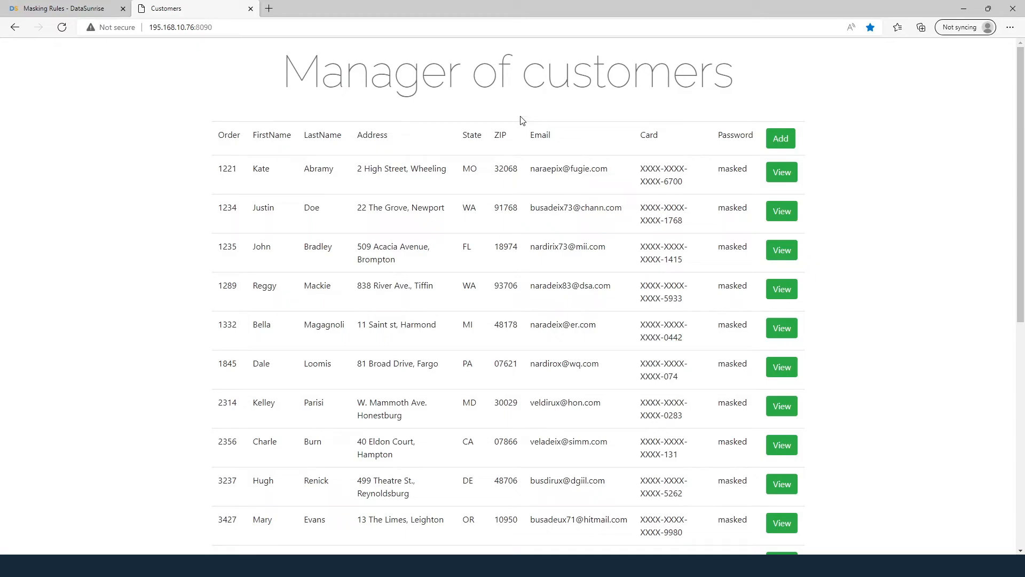
Switch to DataSunrise, review the logging, session filter and audited tables of the Audit all attempts to access rule, and save it
click(47, 9)
click(40, 123)
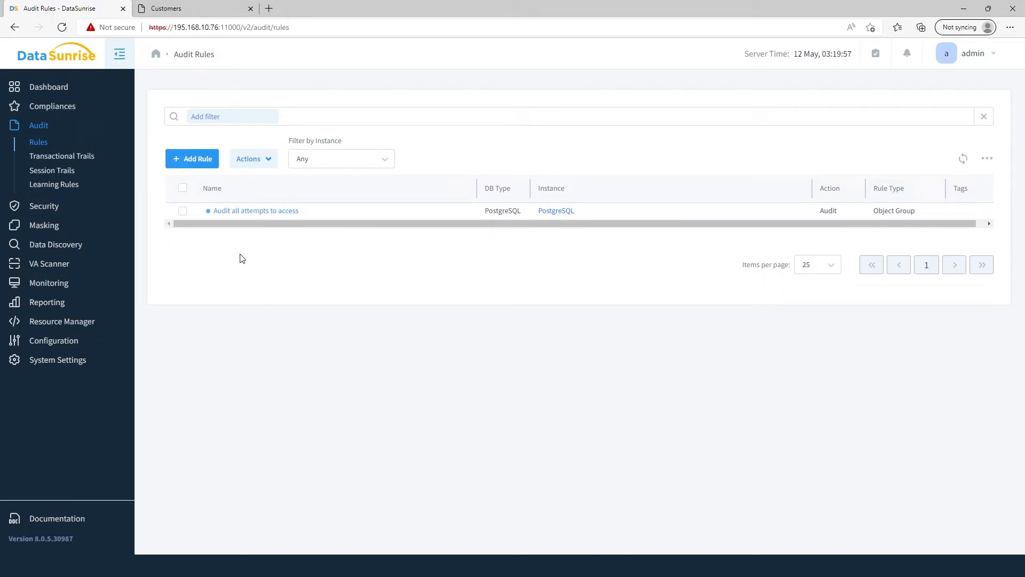
click(241, 212)
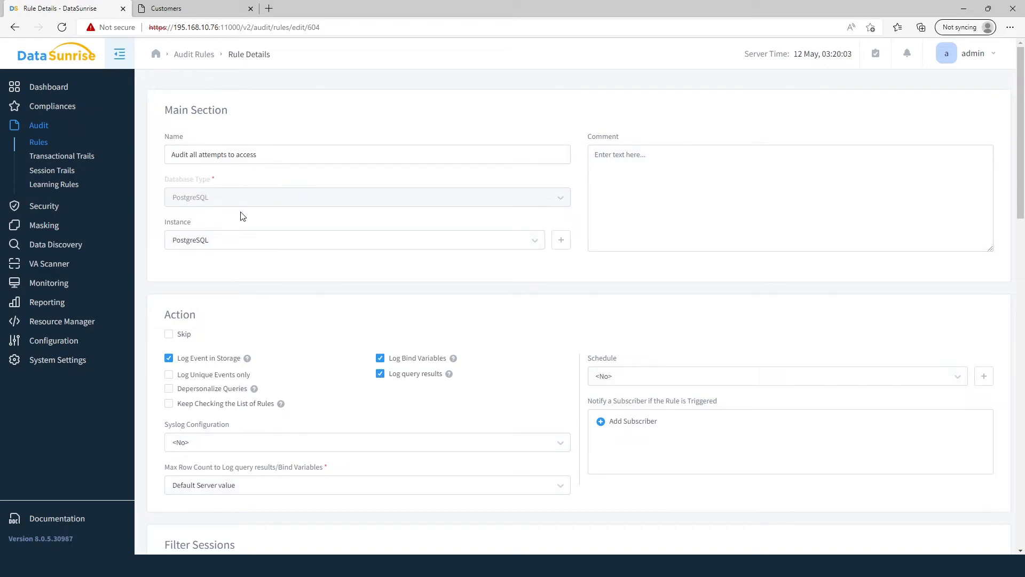
scroll(242, 216, down, 4)
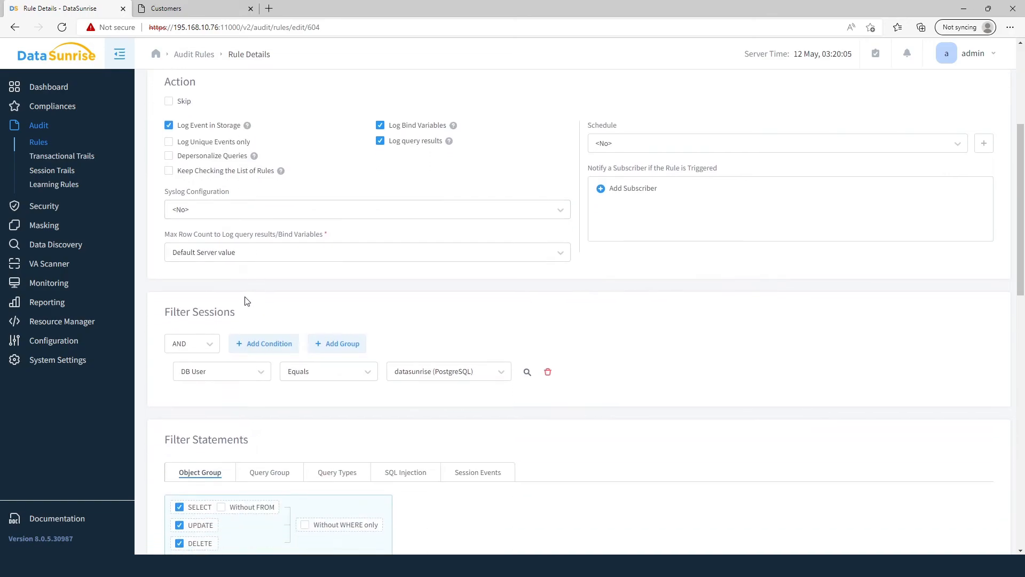
scroll(176, 307, down, 3)
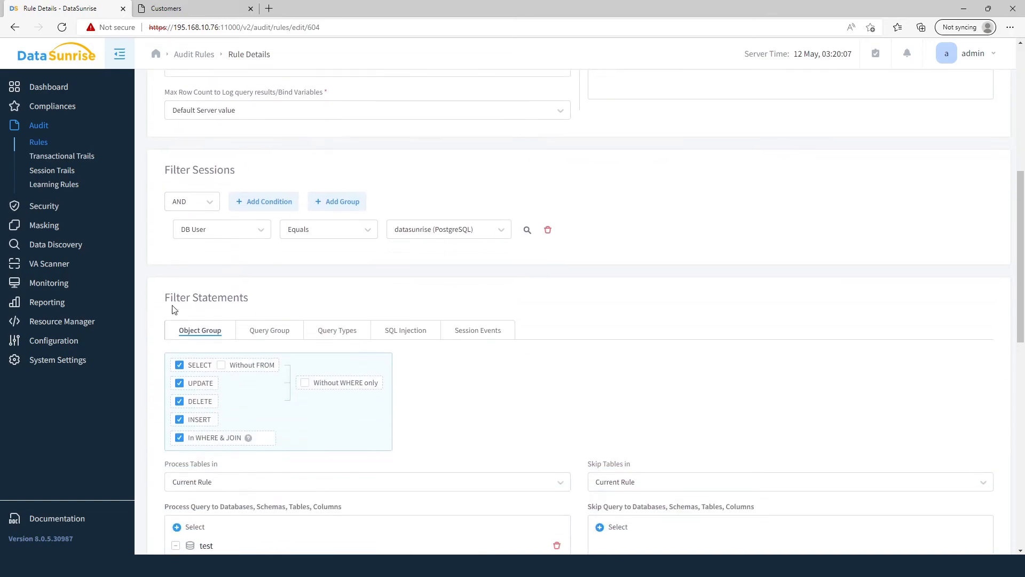
scroll(171, 308, down, 3)
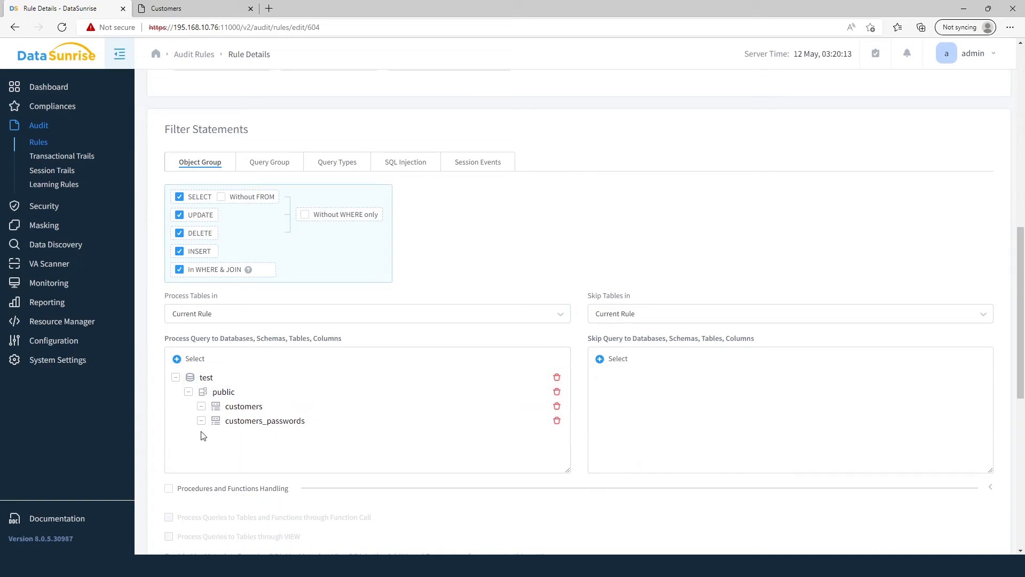
scroll(202, 435, down, 3)
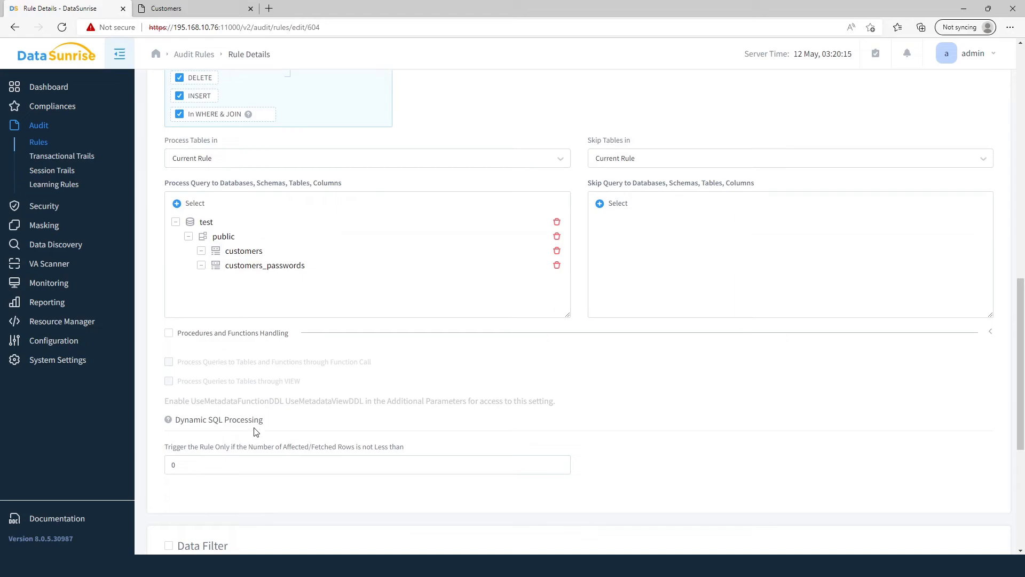
scroll(633, 425, down, 3)
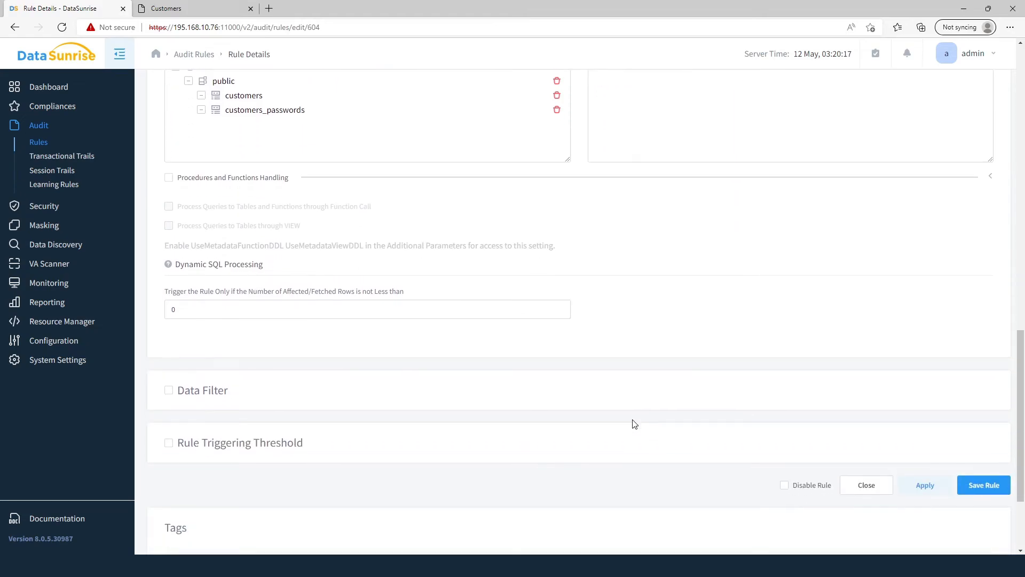
click(984, 485)
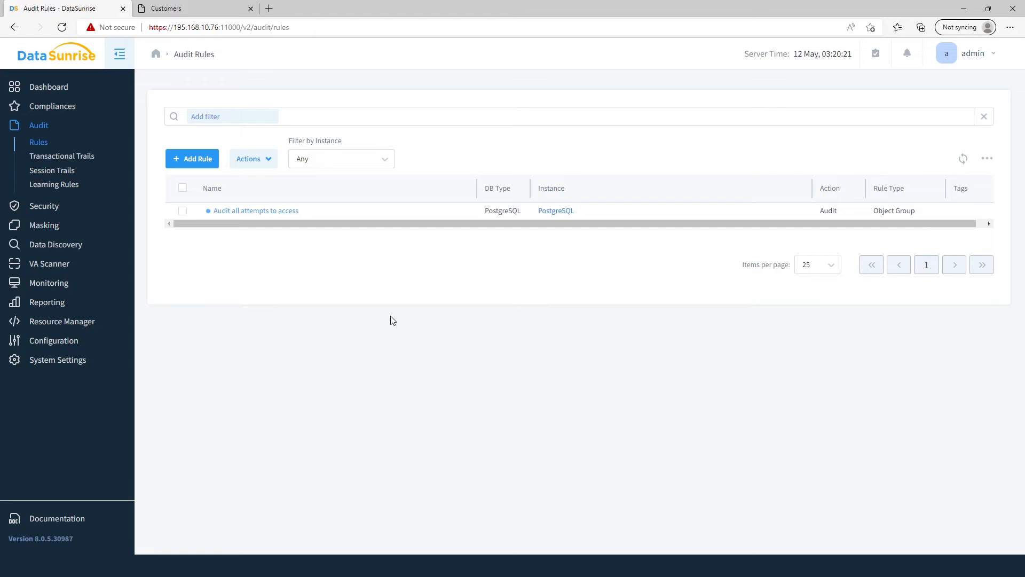
Refresh the transactional audit trails and open the newest event to examine its session info, query, involved database objects and query results
click(83, 158)
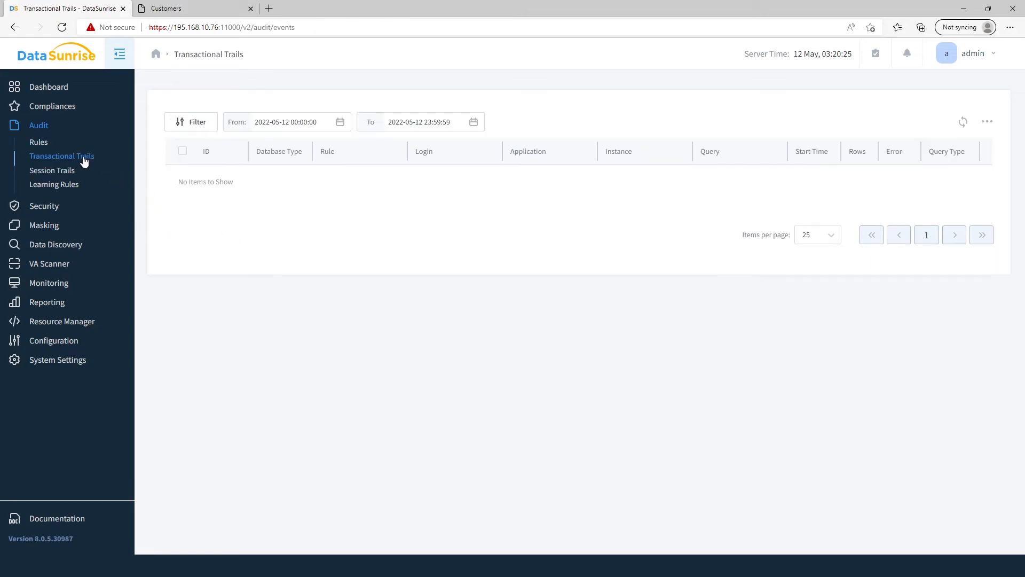
click(963, 124)
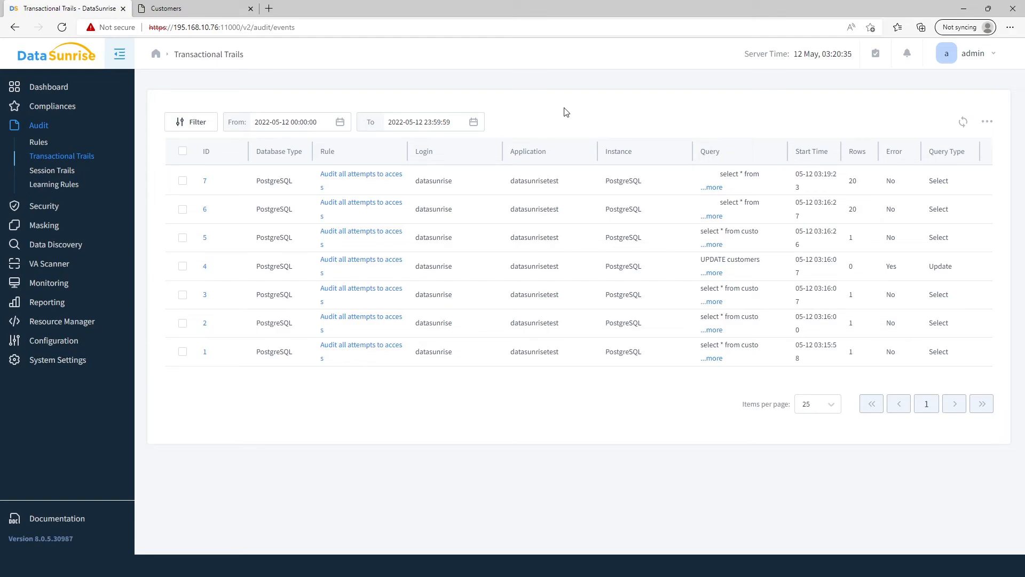
click(205, 182)
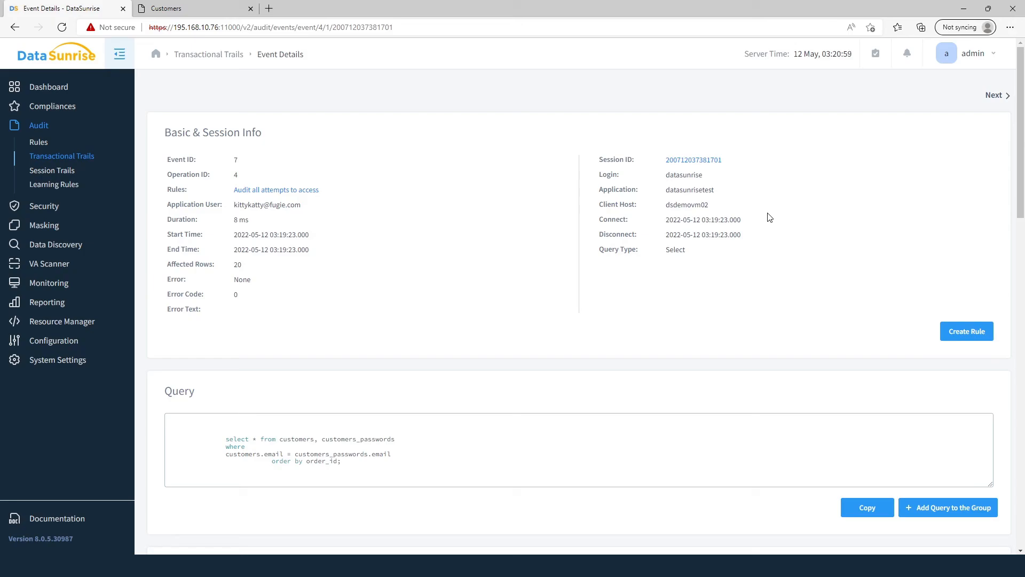
scroll(769, 217, down, 3)
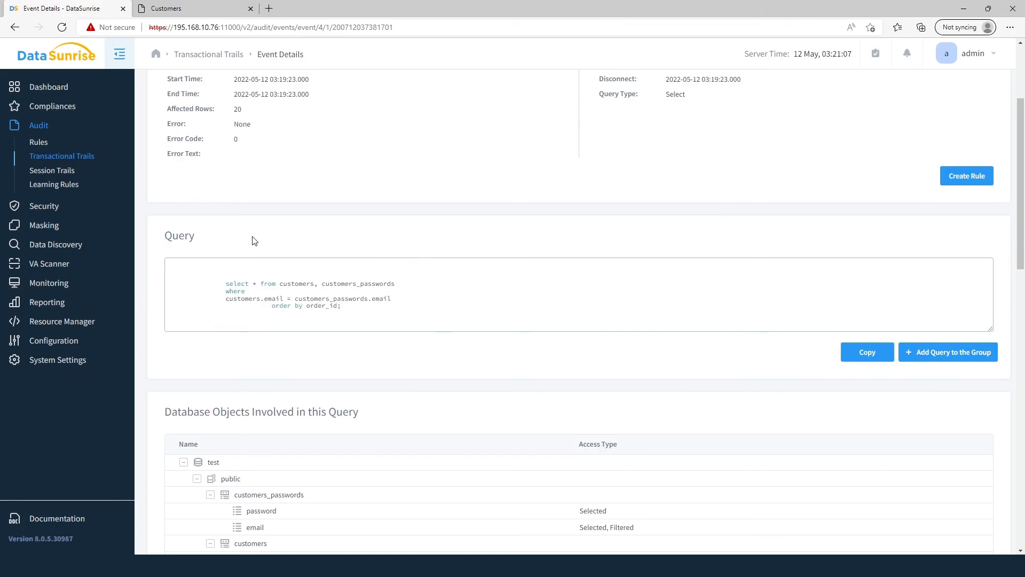
scroll(255, 241, down, 4)
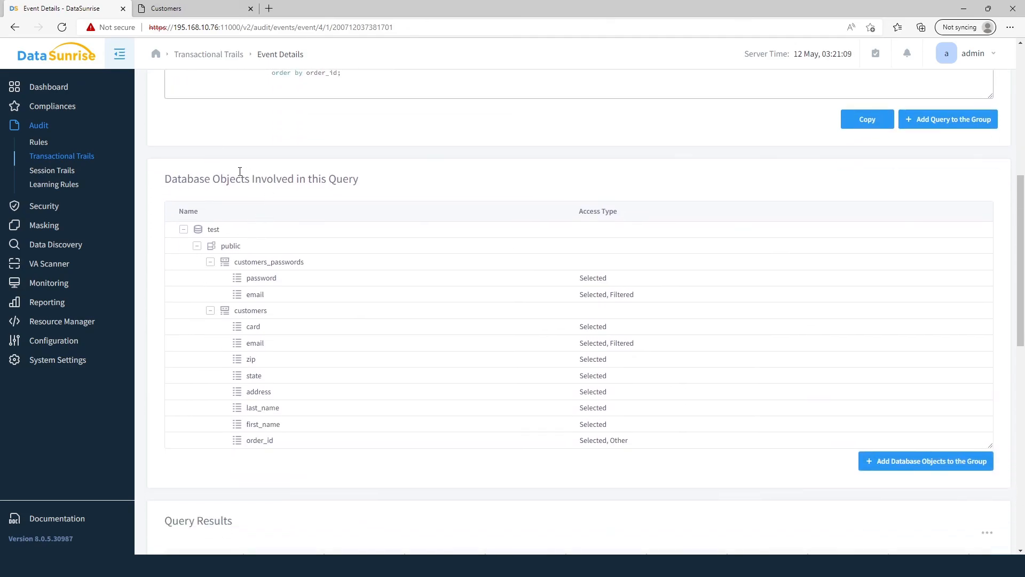
scroll(200, 174, down, 7)
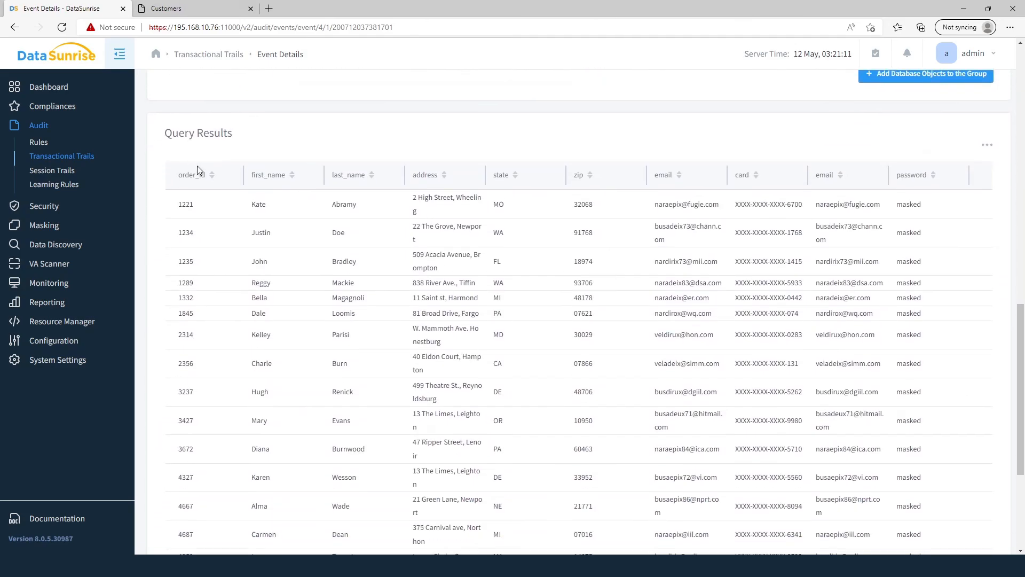